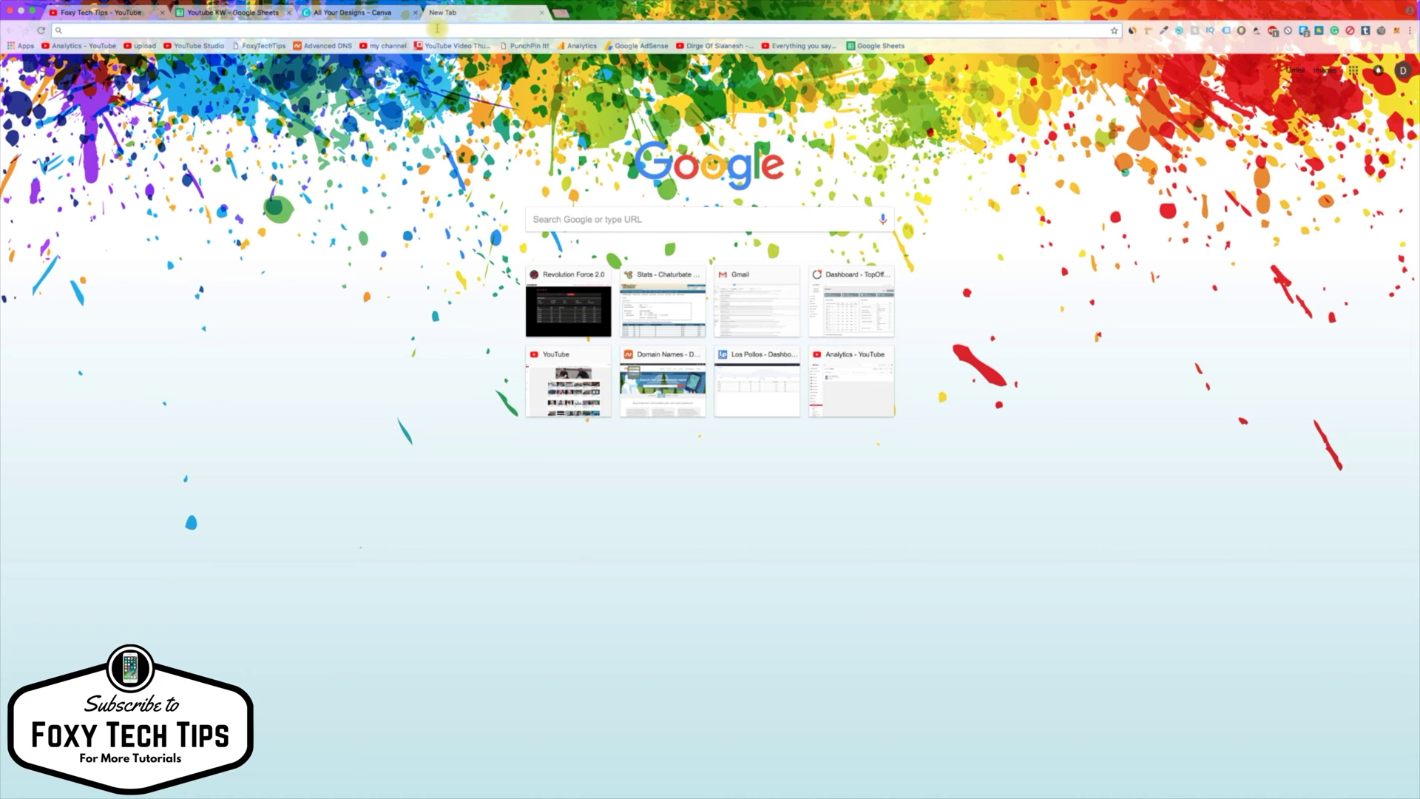
pyautogui.write('images.')
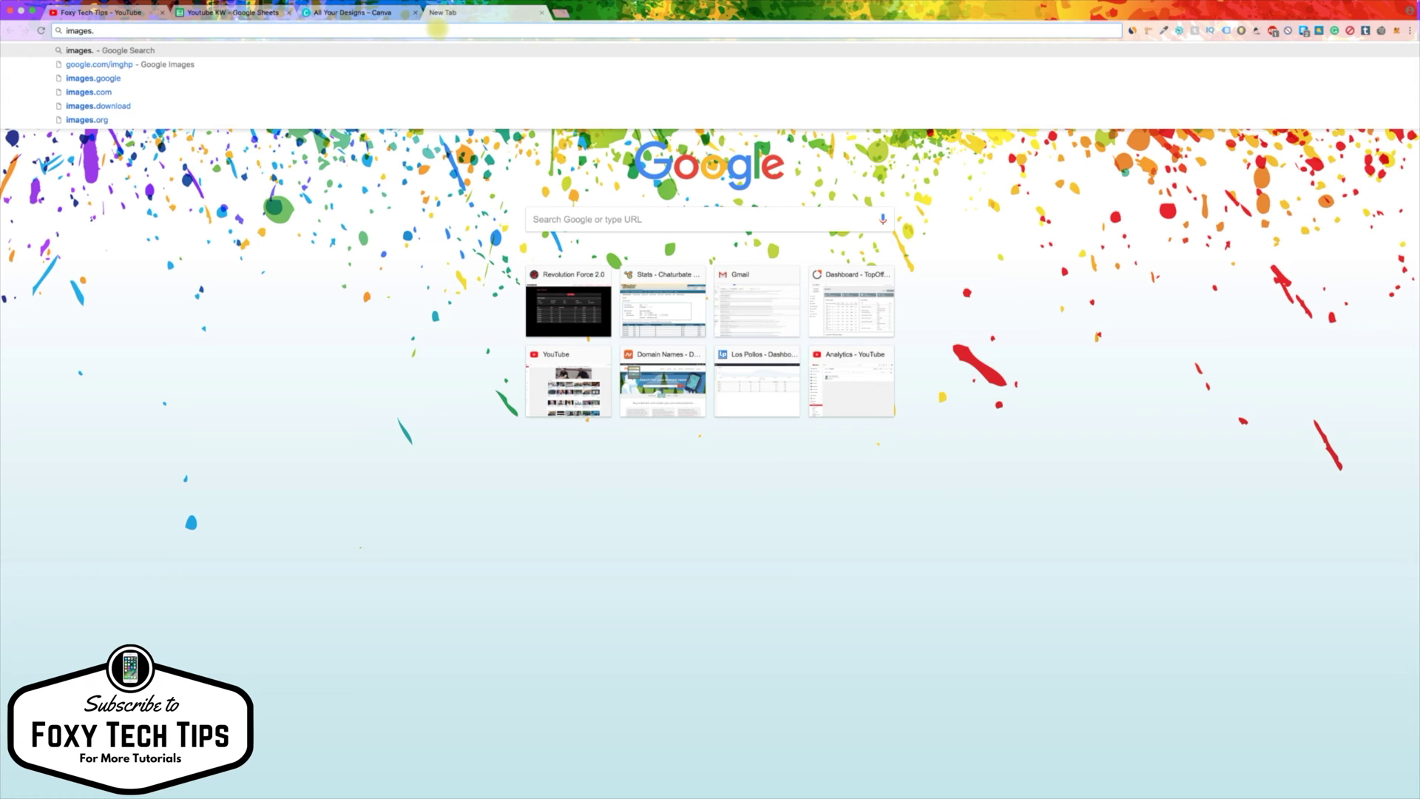
pyautogui.write('google.')
# - Search Google Images for 'subscribe button png' and preview the first red Subscribe result
pyautogui.press('Return')
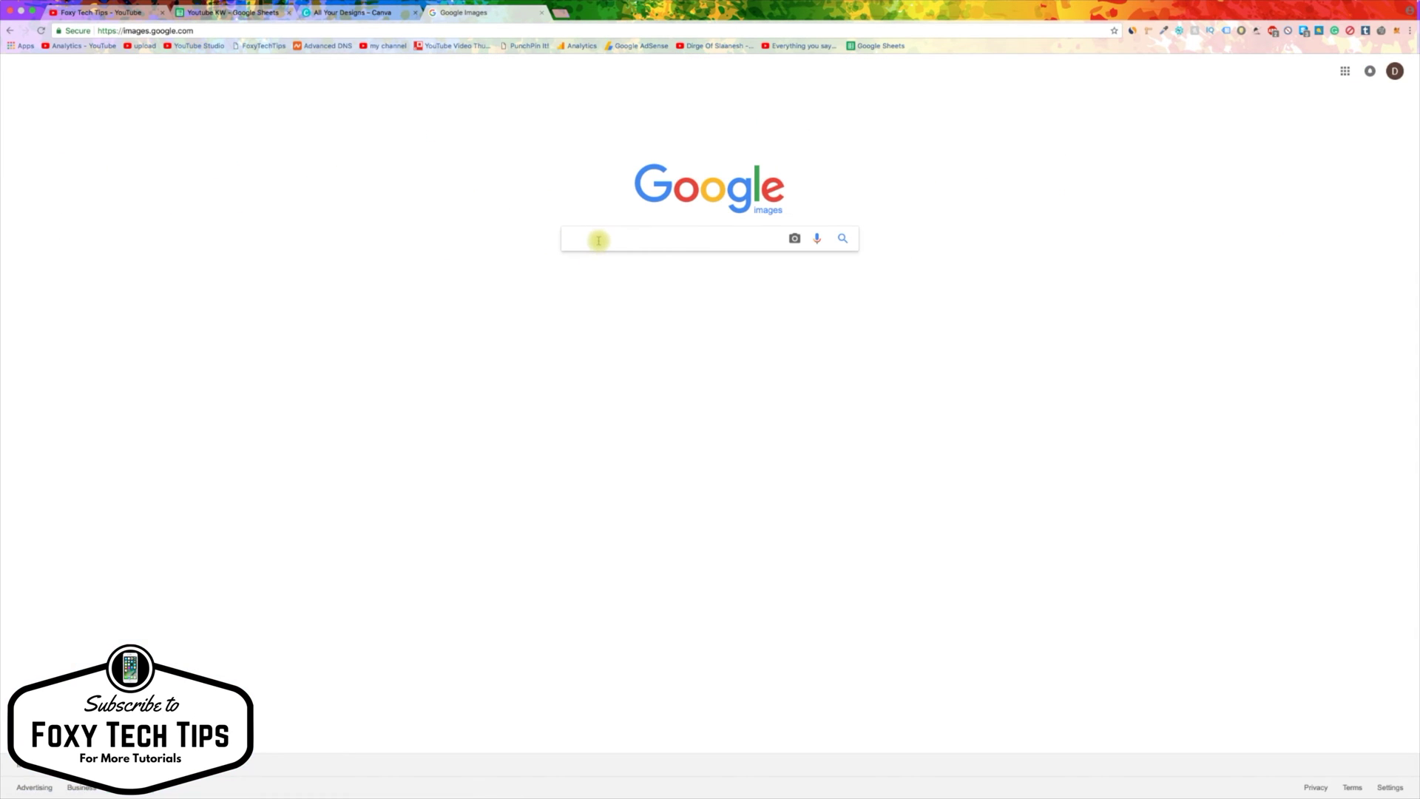
pyautogui.write('su')
pyautogui.write('ibe')
pyautogui.write('on png')
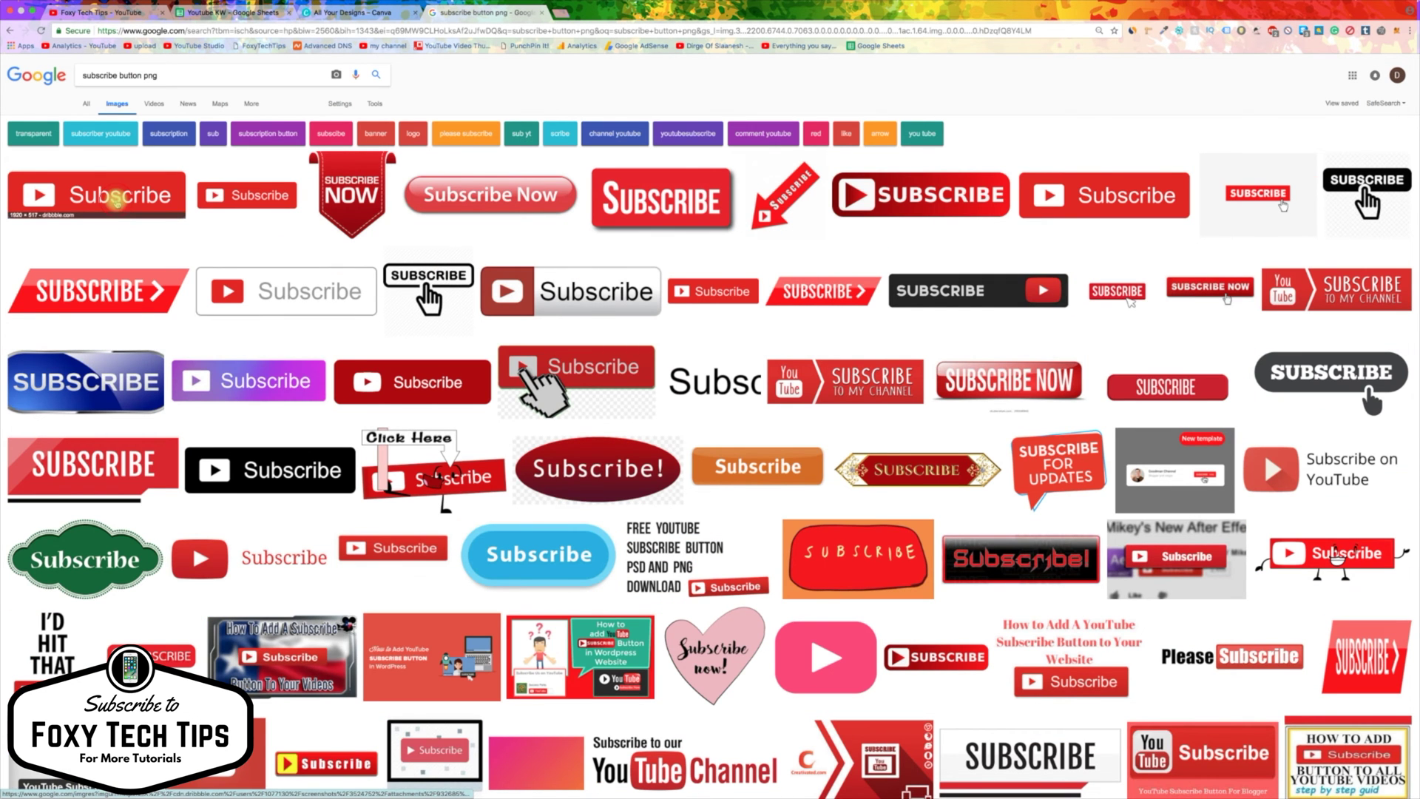
pyautogui.click(116, 197)
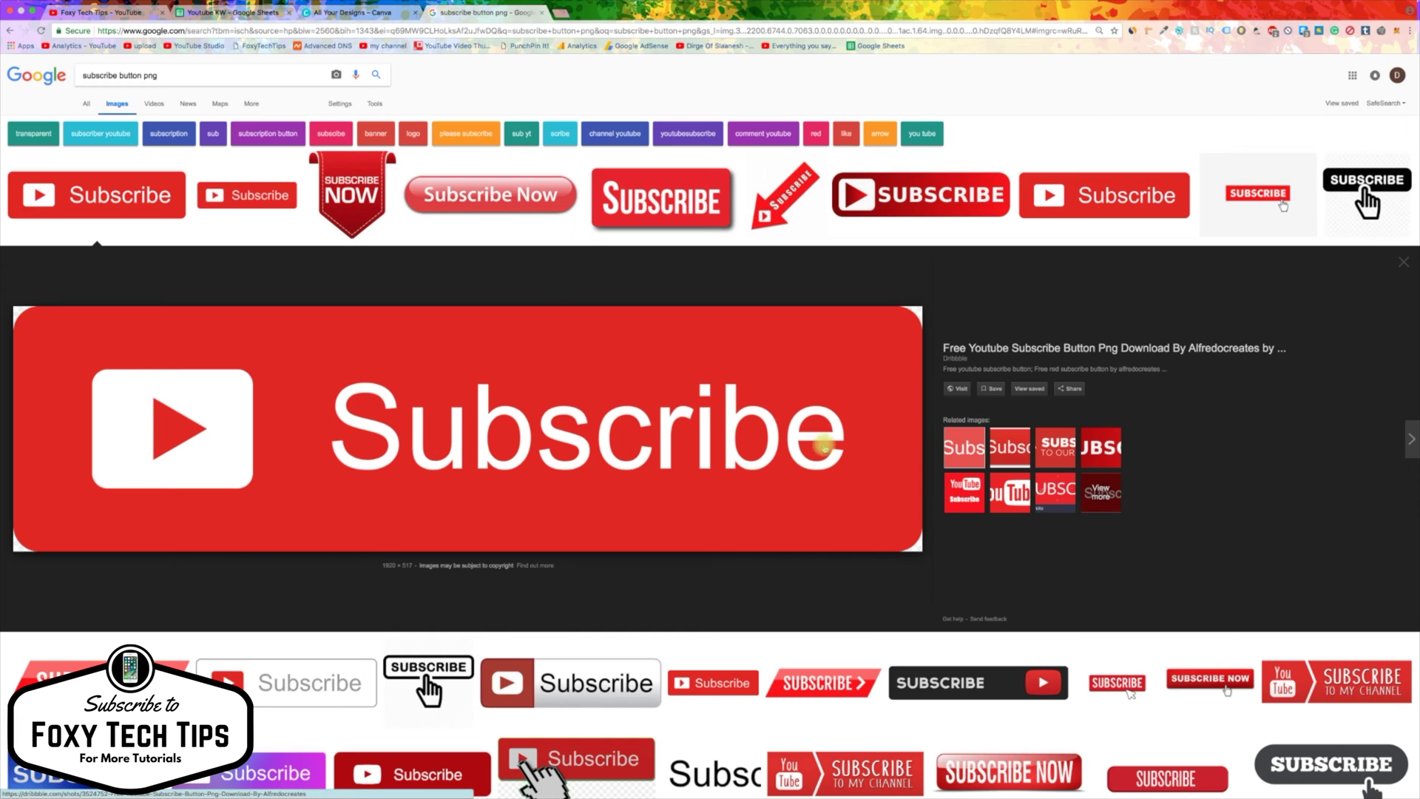
# - Browse other Subscribe previews, ending back on the large 1920x517 red Subscribe image
pyautogui.click(625, 215)
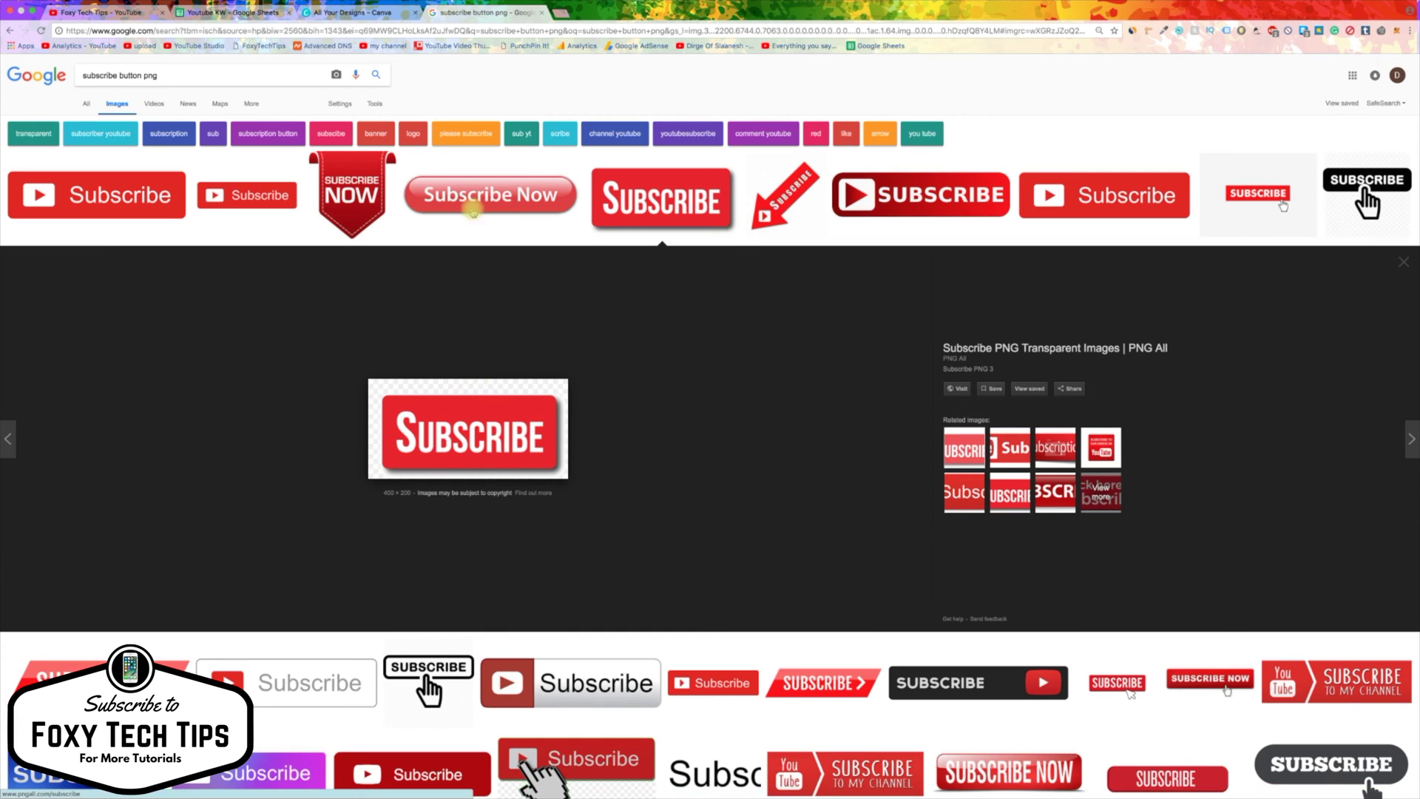
pyautogui.click(287, 196)
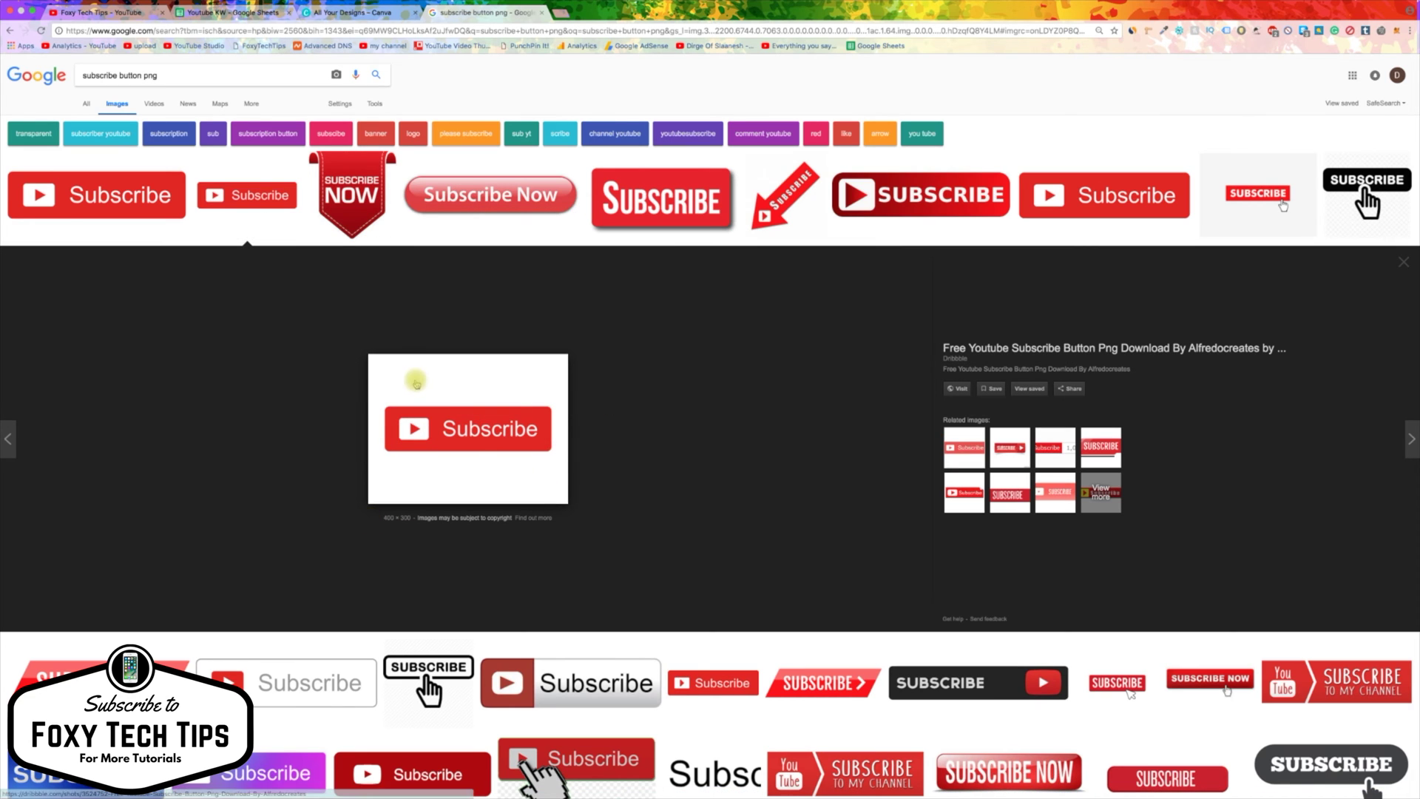
pyautogui.click(108, 190)
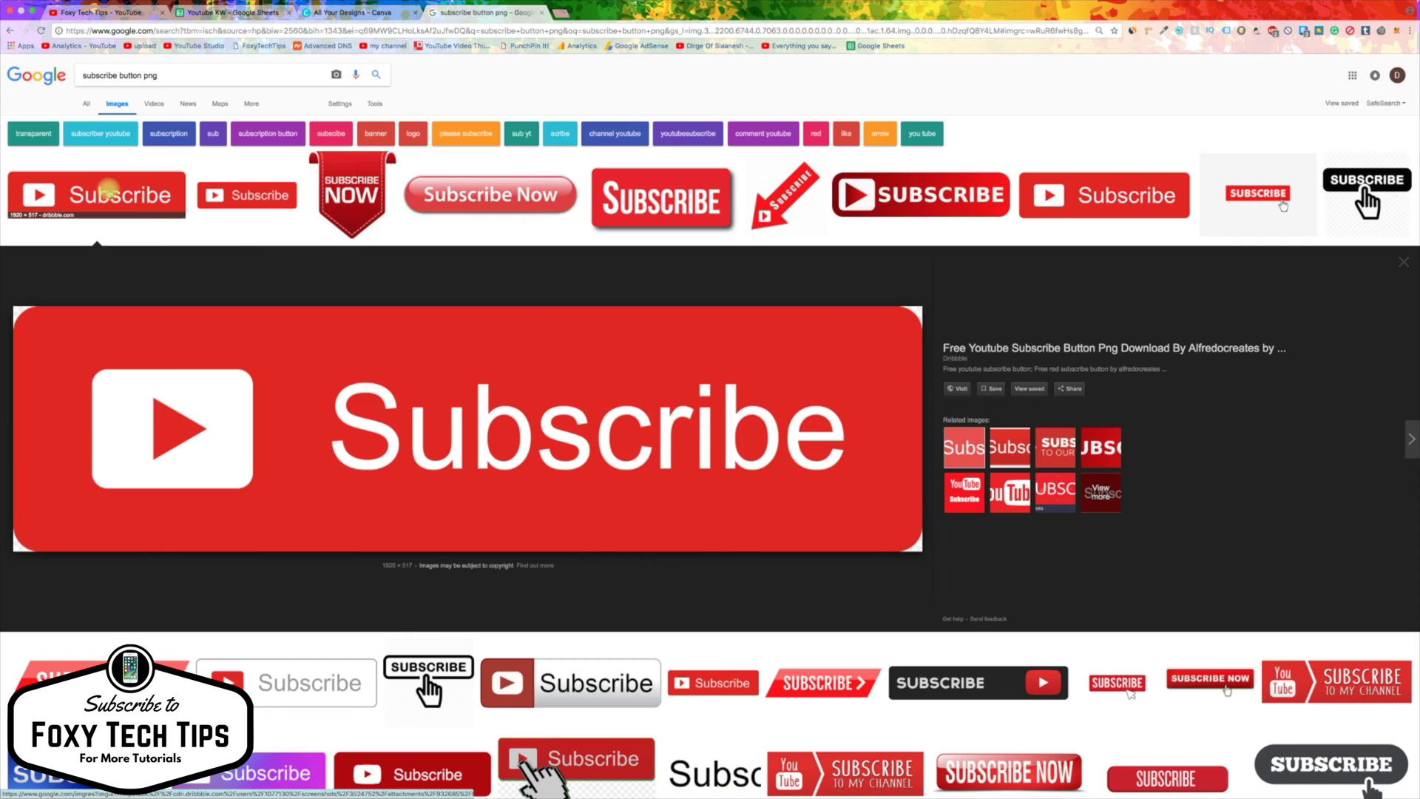
# - Save the previewed image as 'subscribe button' in PNG format on the Desktop
pyautogui.rightClick(467, 371)
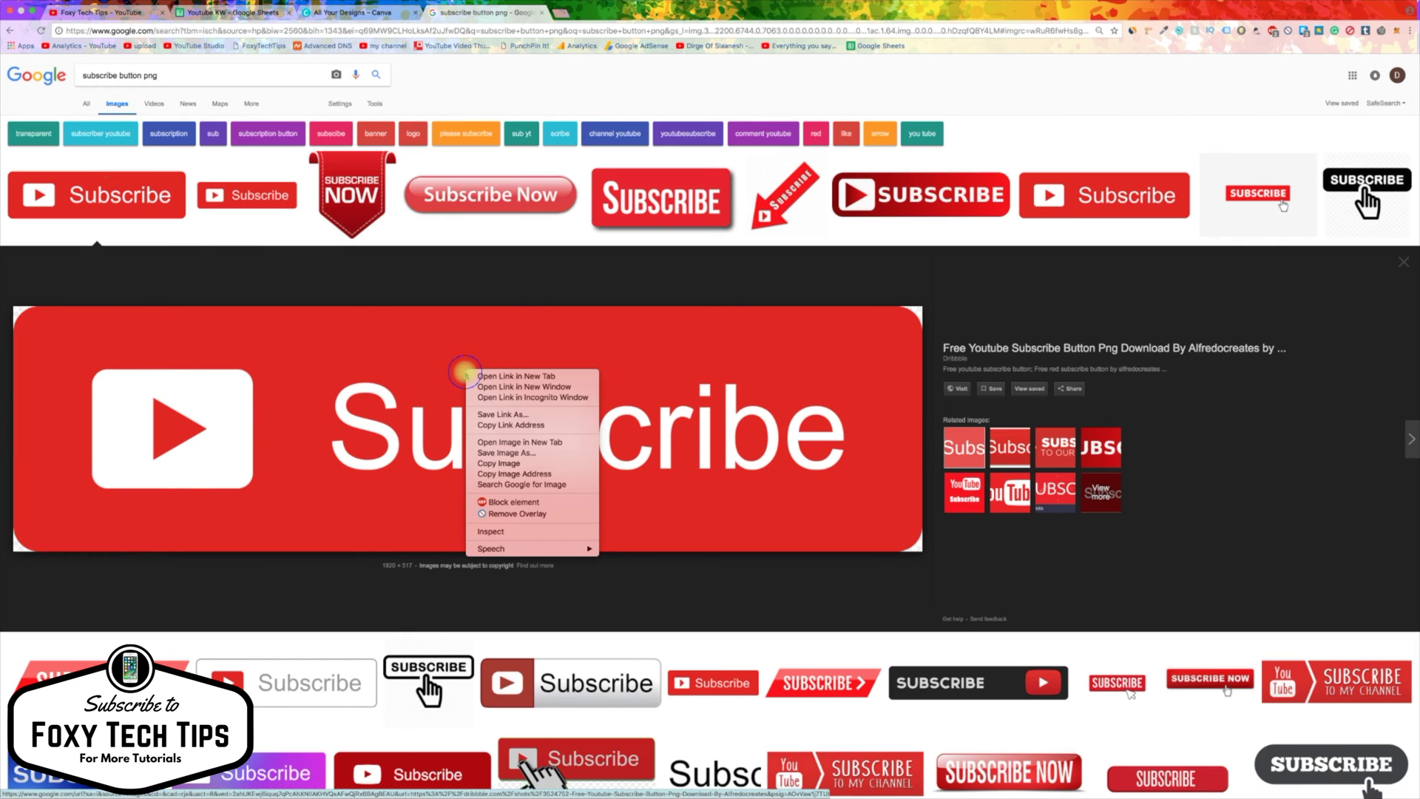
pyautogui.click(506, 453)
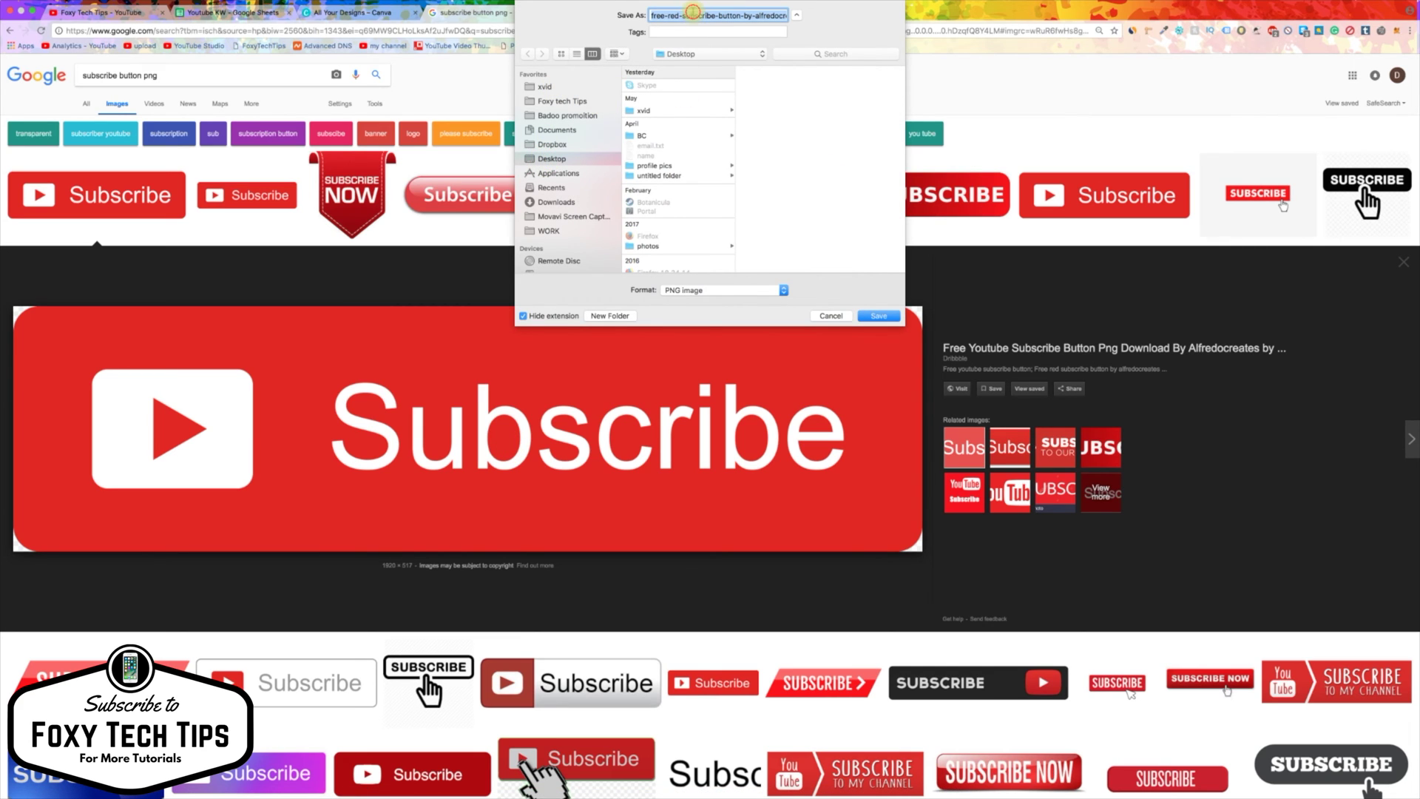
pyautogui.click(693, 13)
pyautogui.write('subscribe button')
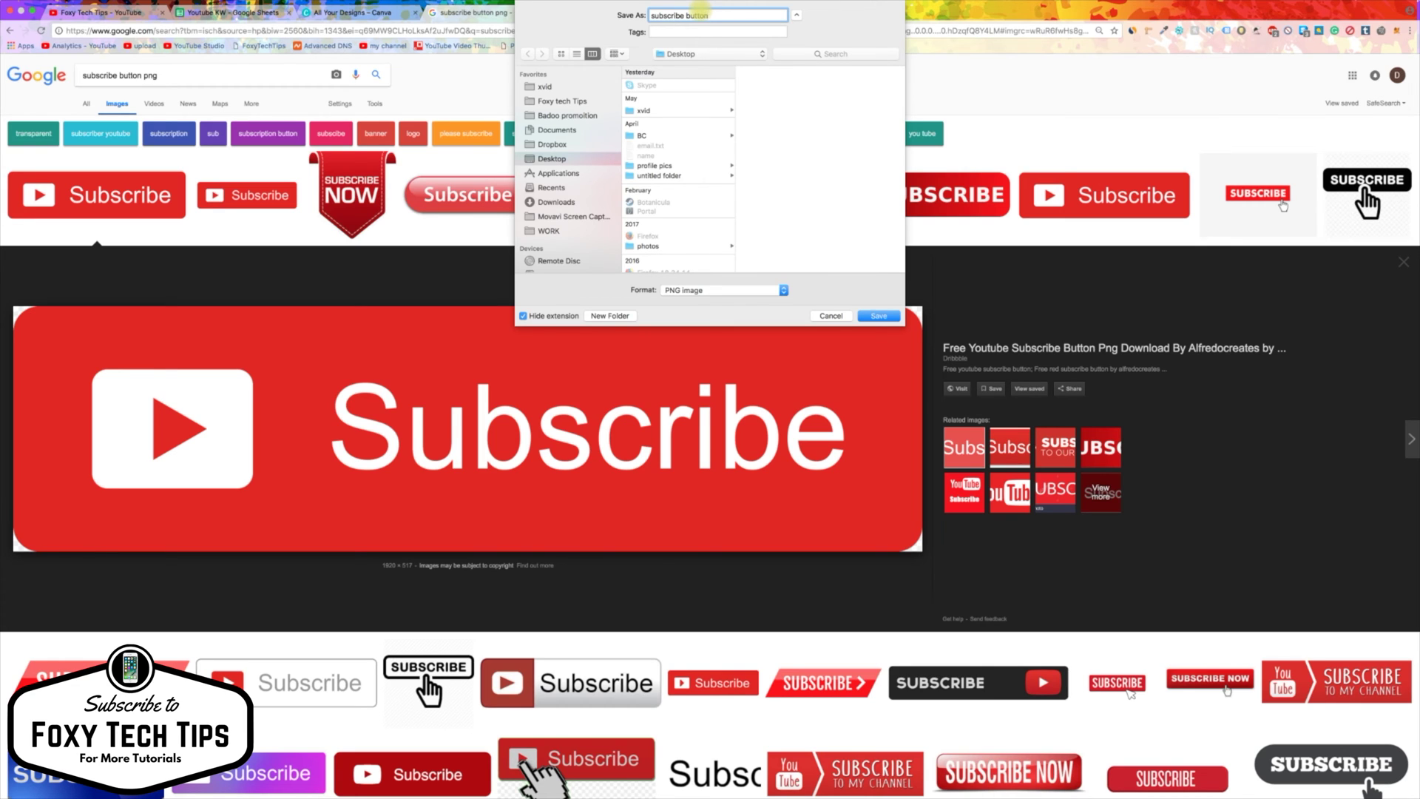
pyautogui.press('Return')
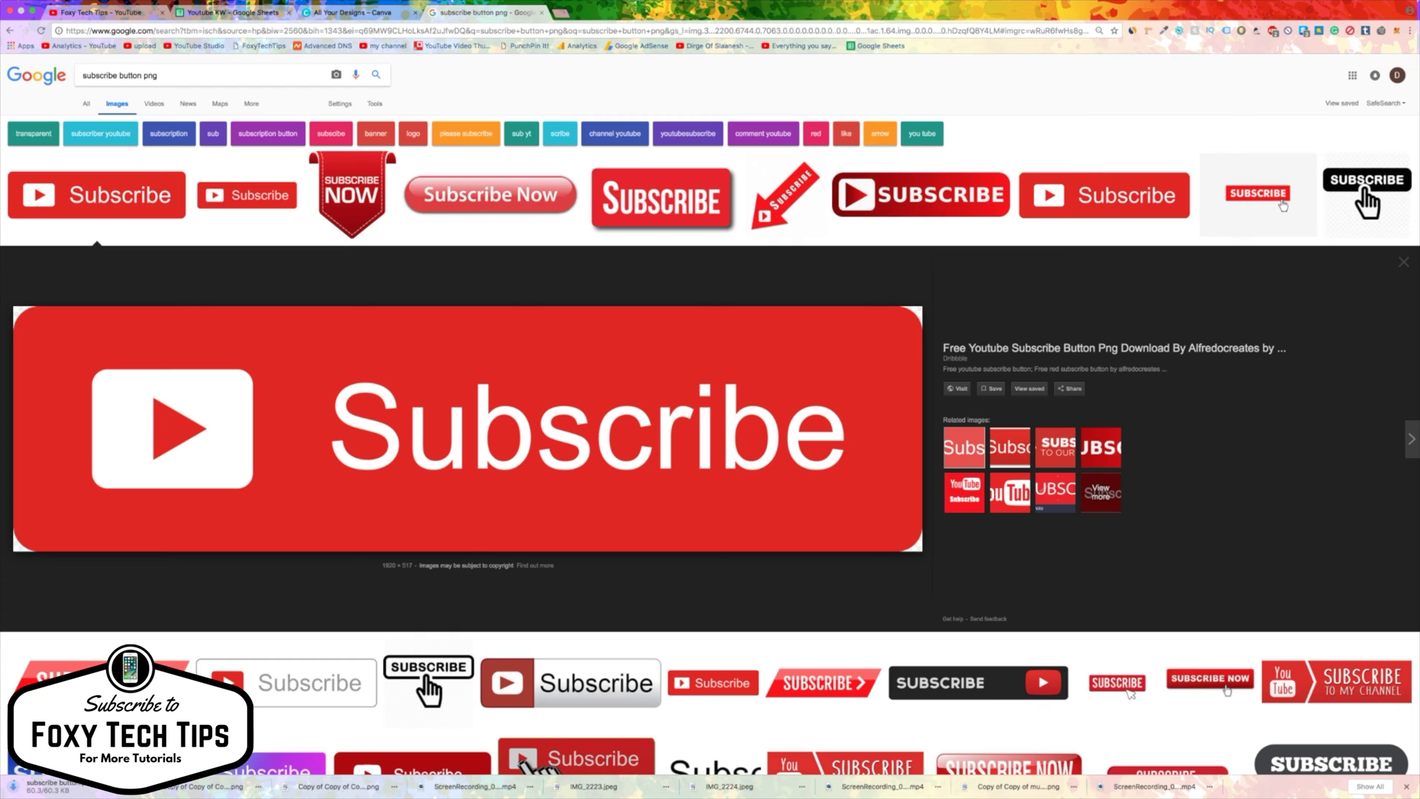
# - Switch to the YouTube tab and go to Channel > Branding in Creator Studio
pyautogui.click(106, 12)
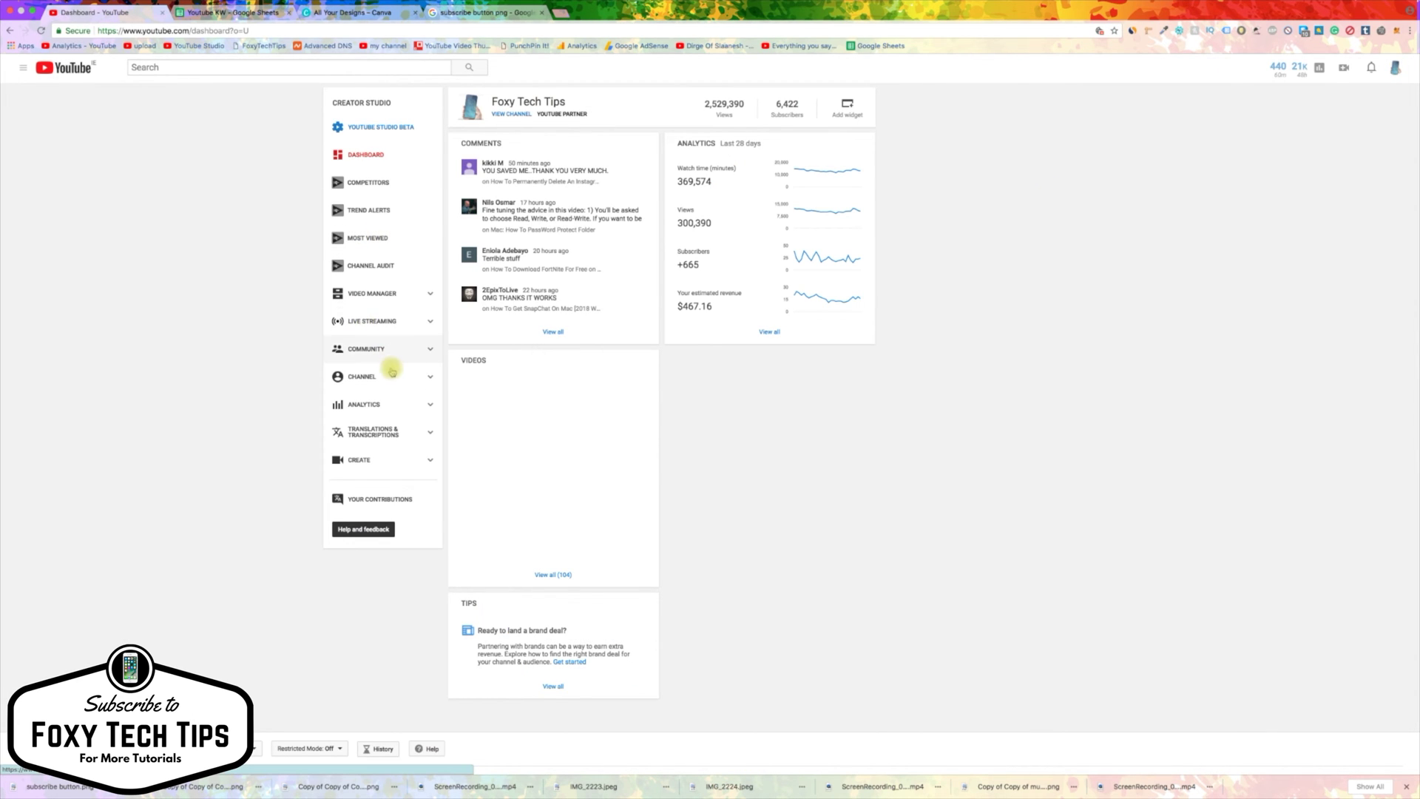
pyautogui.click(334, 377)
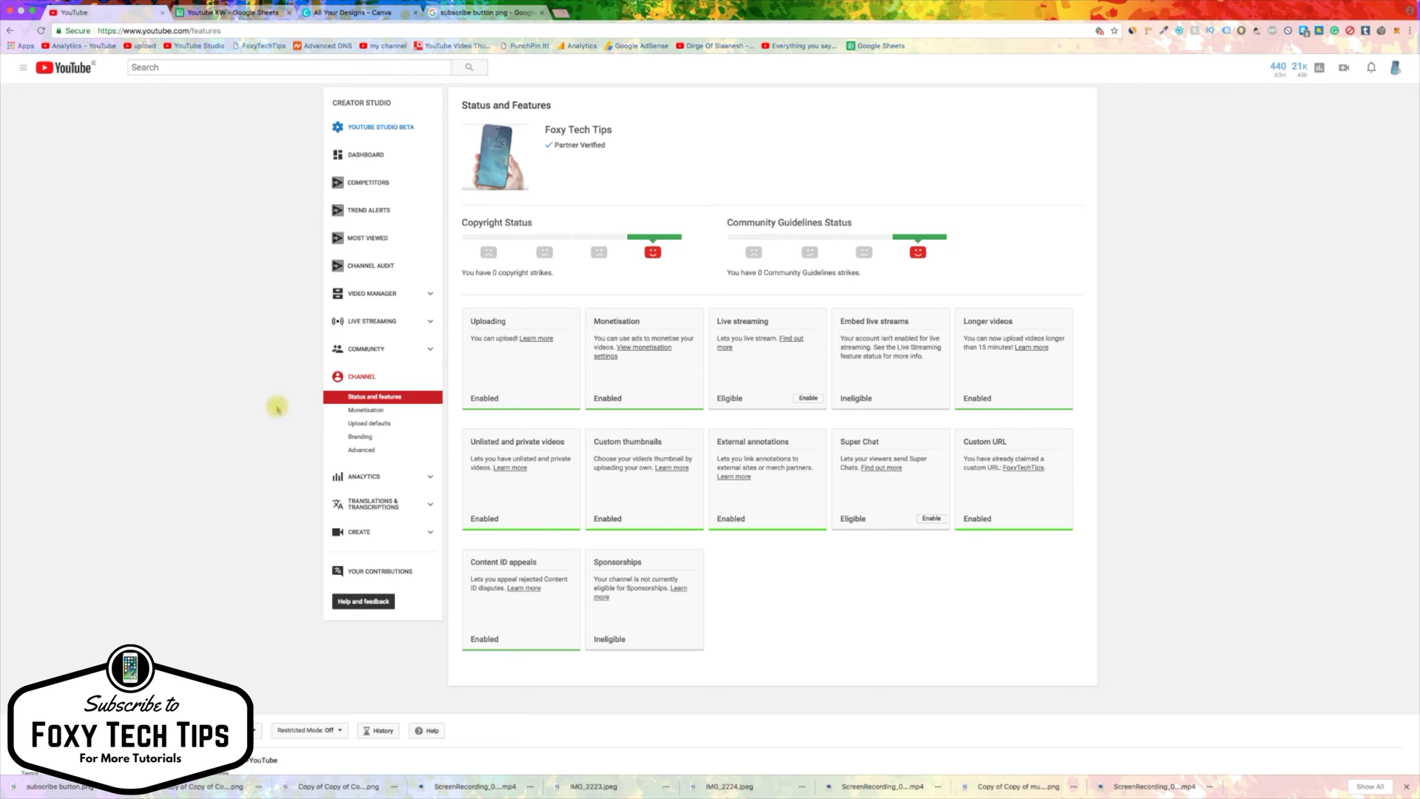
pyautogui.click(364, 437)
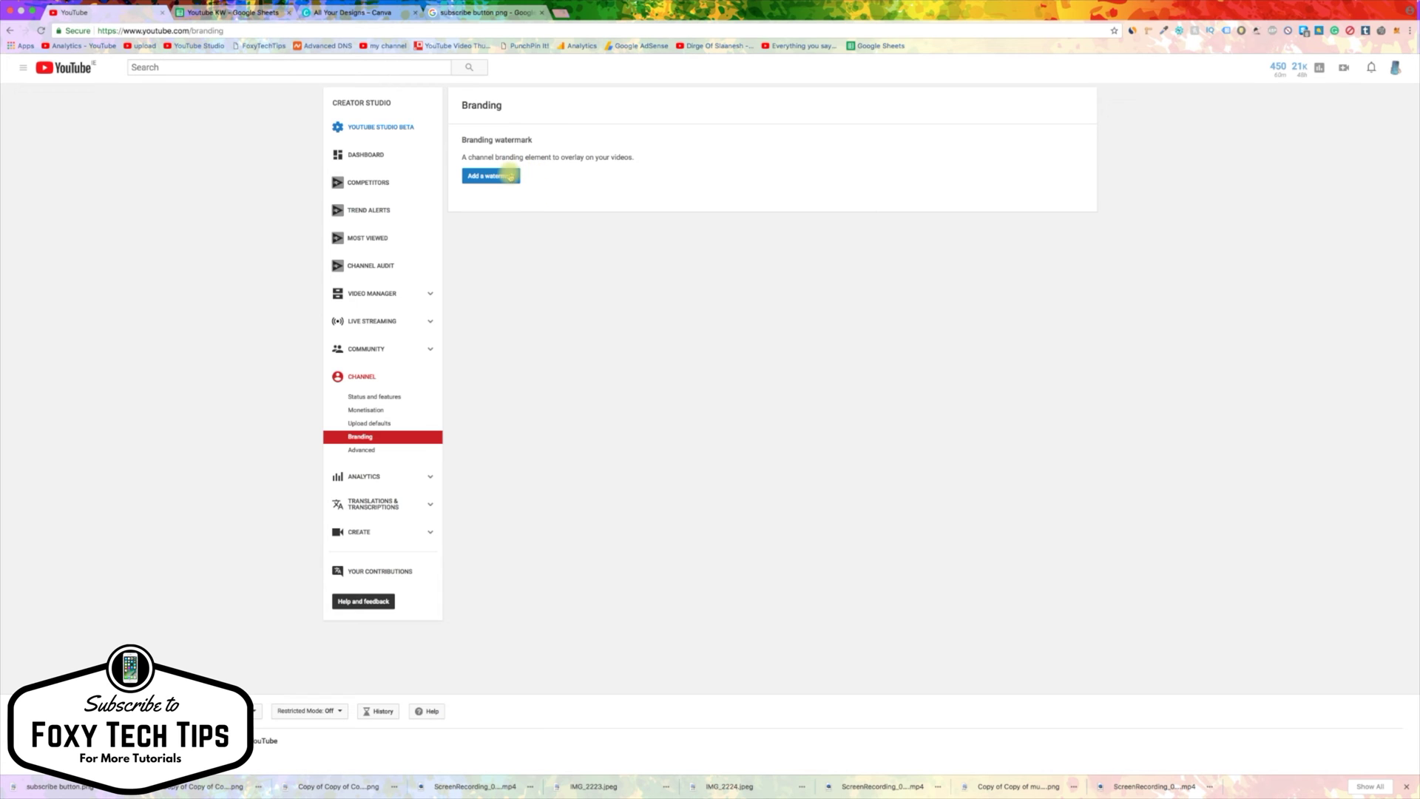
# - Start adding a branding watermark and read over its transparency advice
pyautogui.click(489, 178)
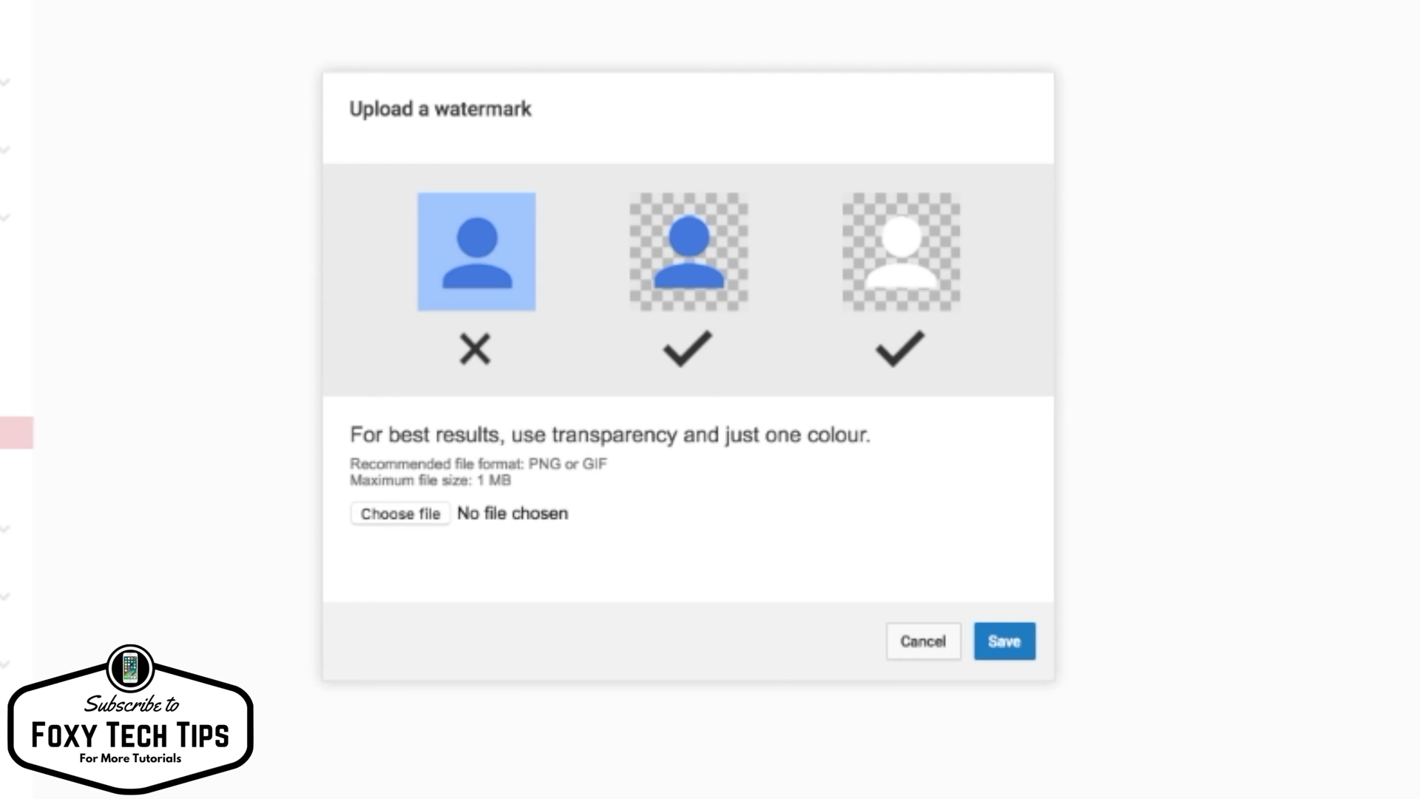
pyautogui.doubleClick(358, 433)
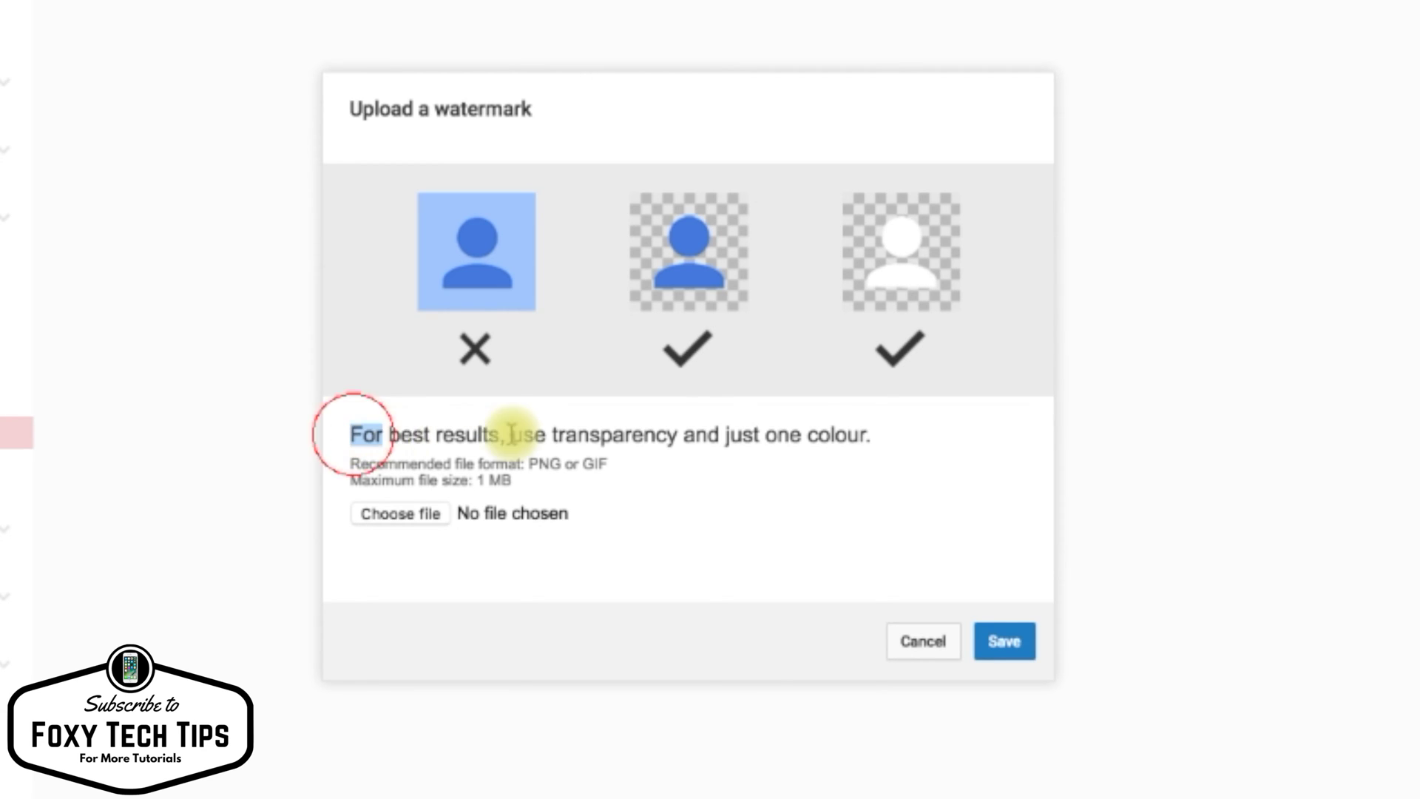
pyautogui.moveTo(527, 433); pyautogui.dragTo(913, 436)
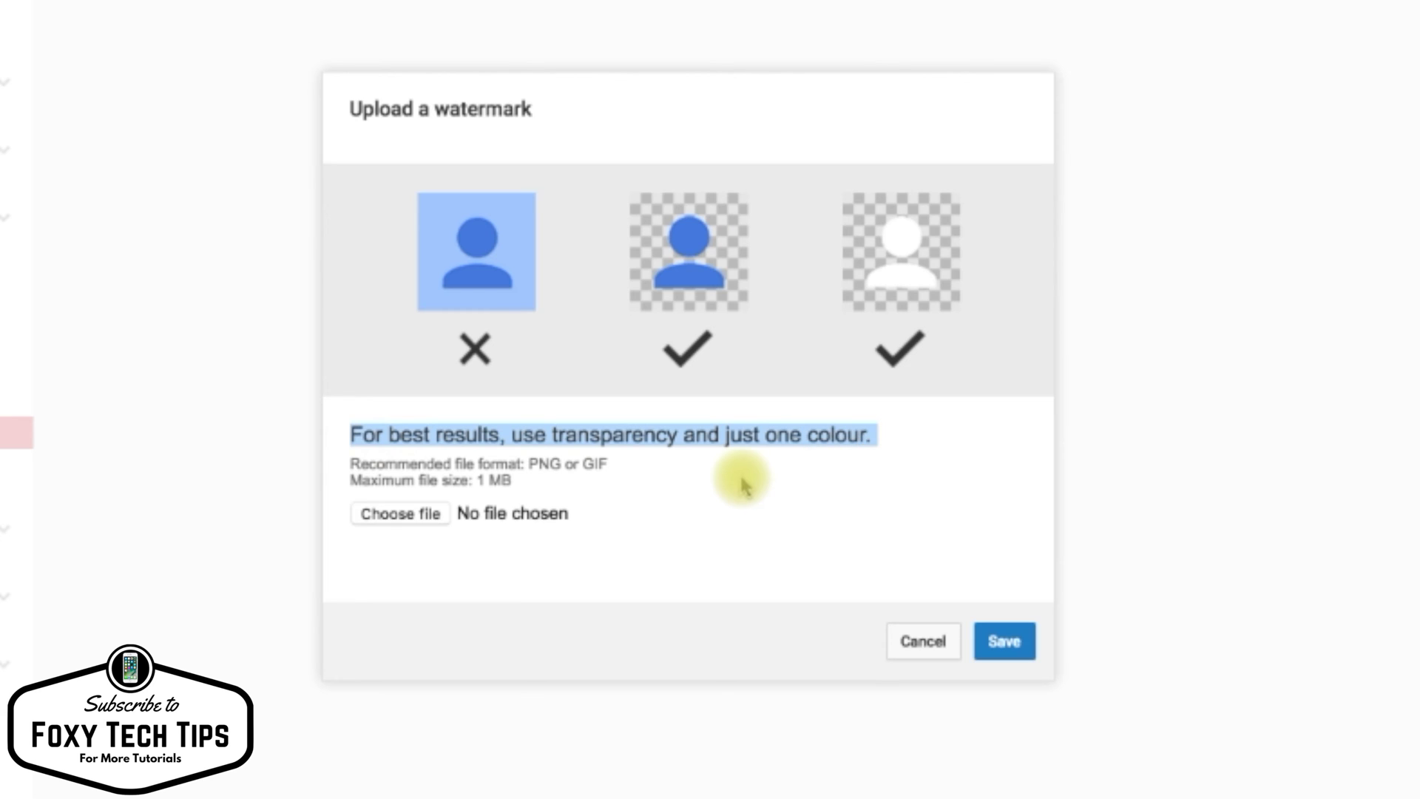
pyautogui.click(661, 482)
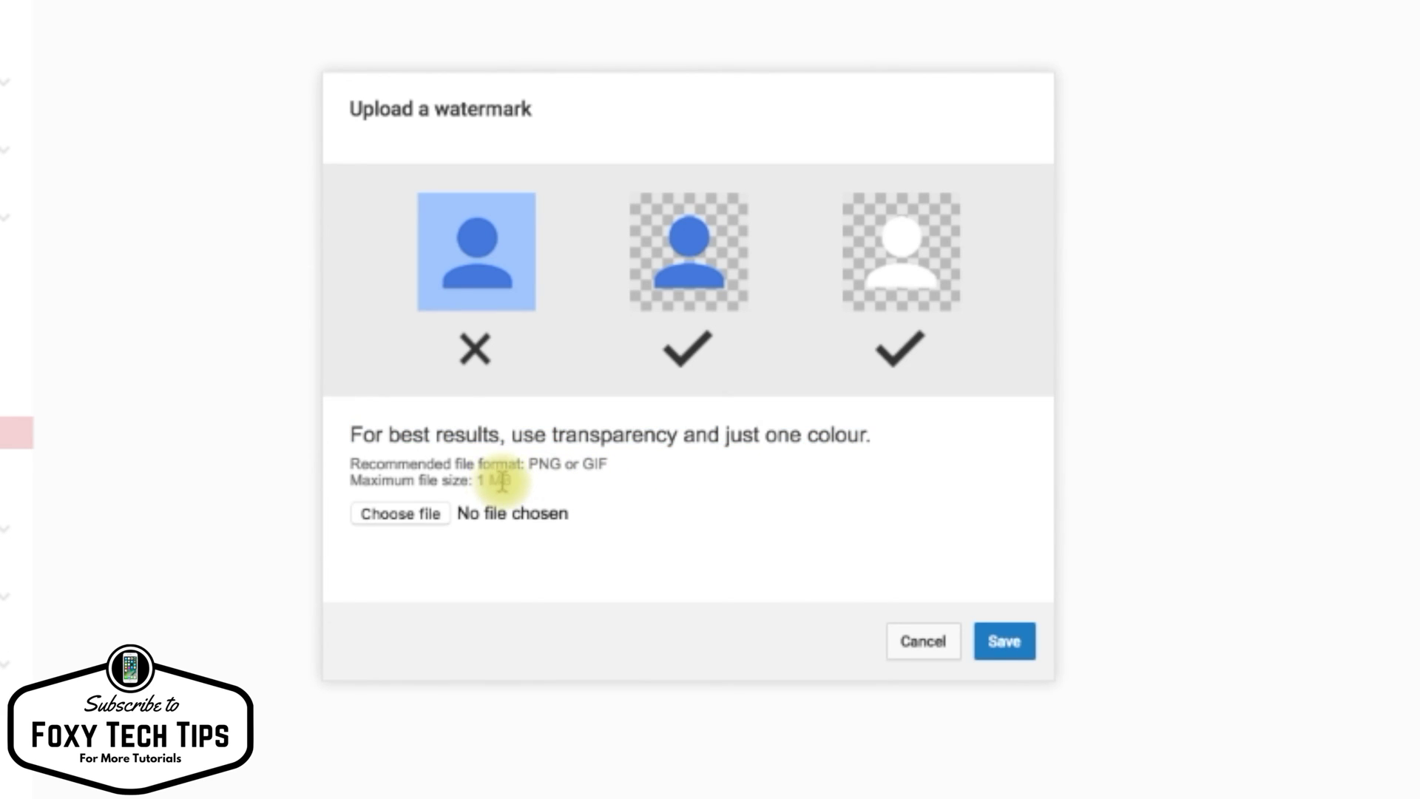
# - Pick subscribe button.png from the Desktop in the file picker
pyautogui.click(409, 512)
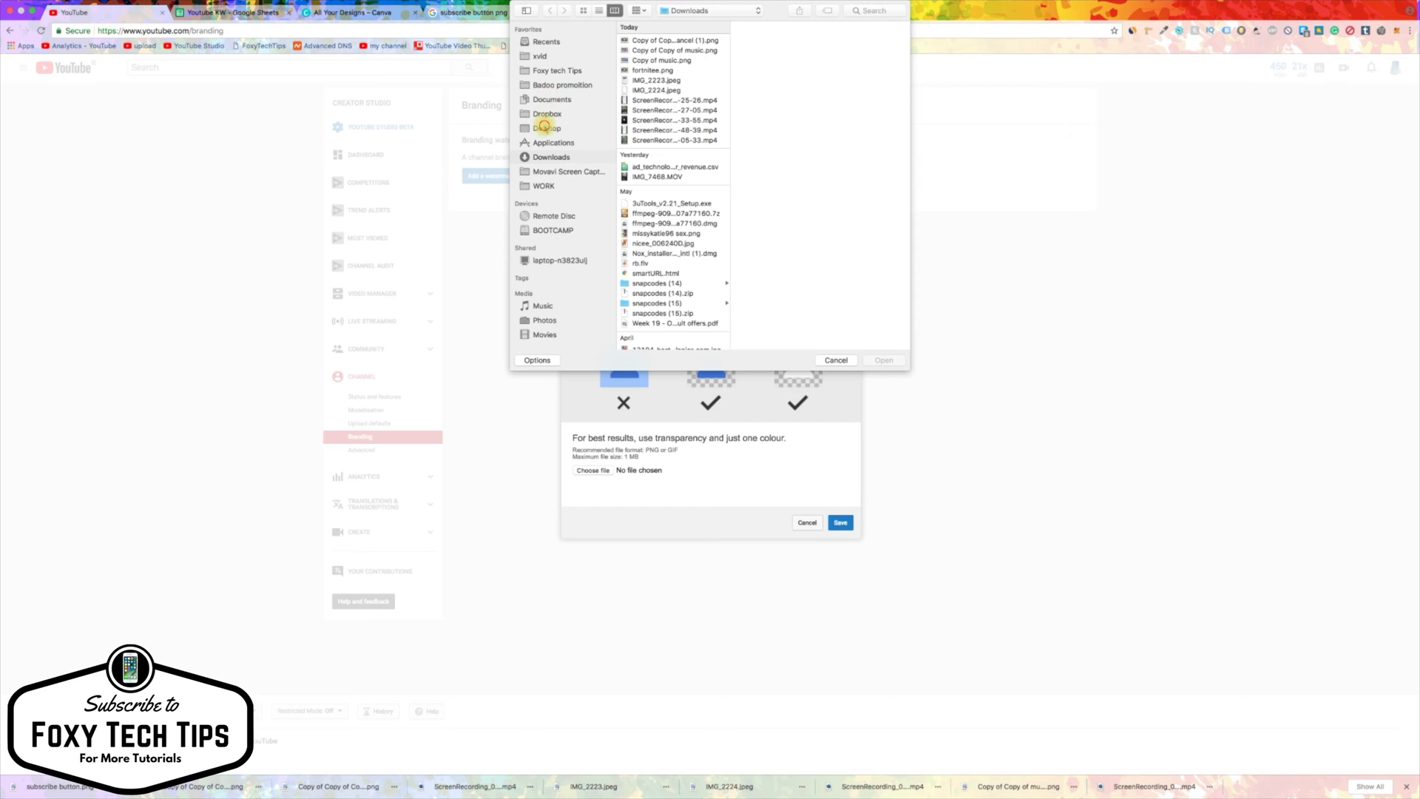
pyautogui.click(545, 128)
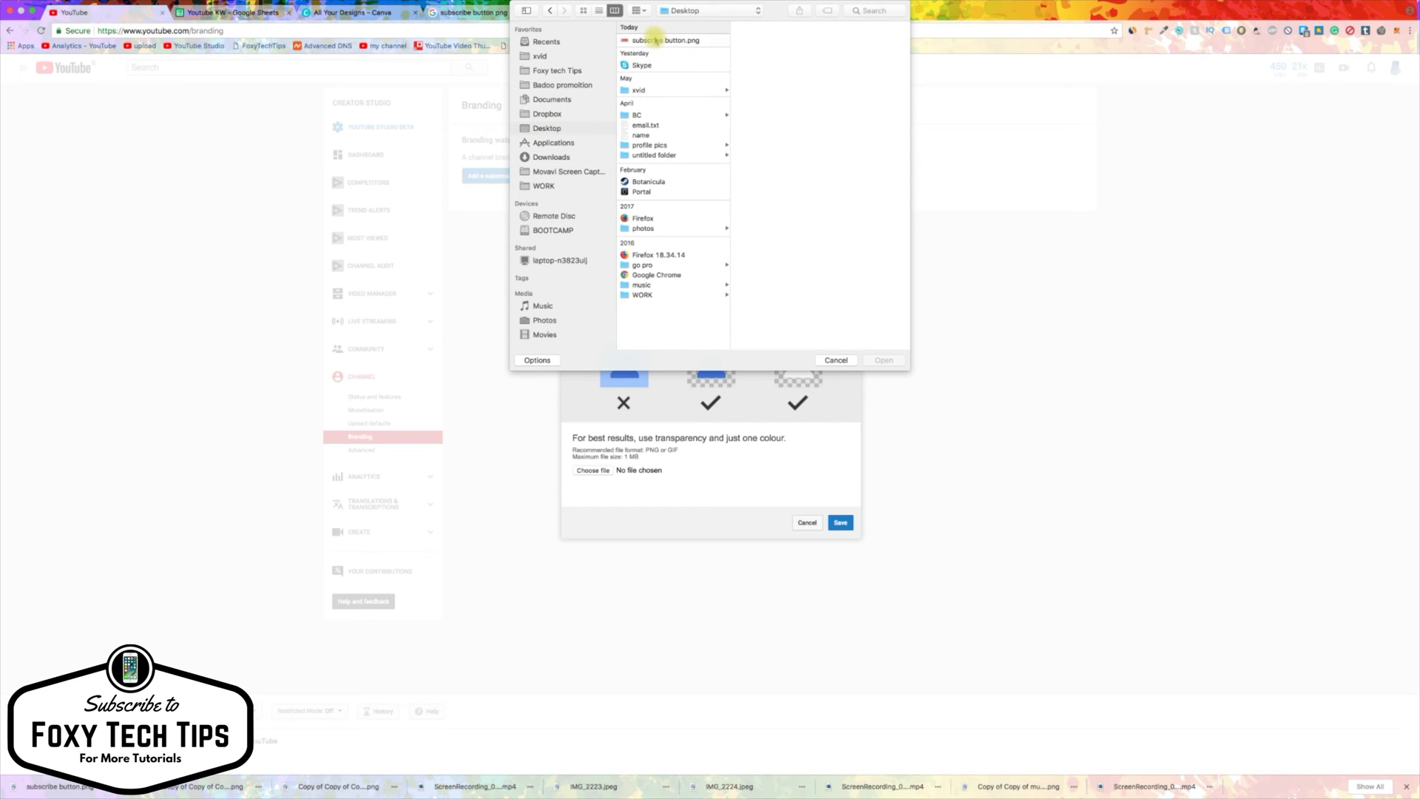
pyautogui.click(652, 40)
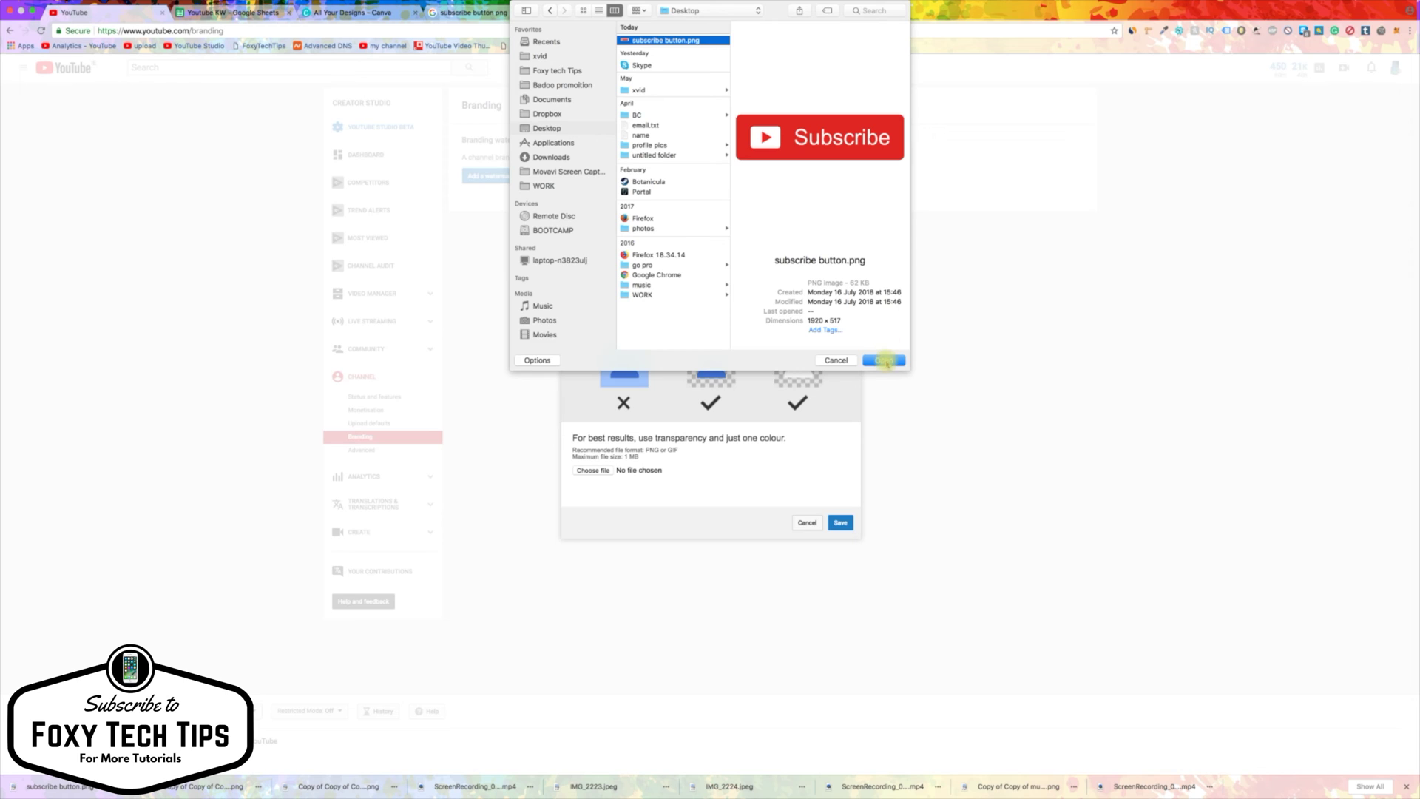
pyautogui.click(885, 359)
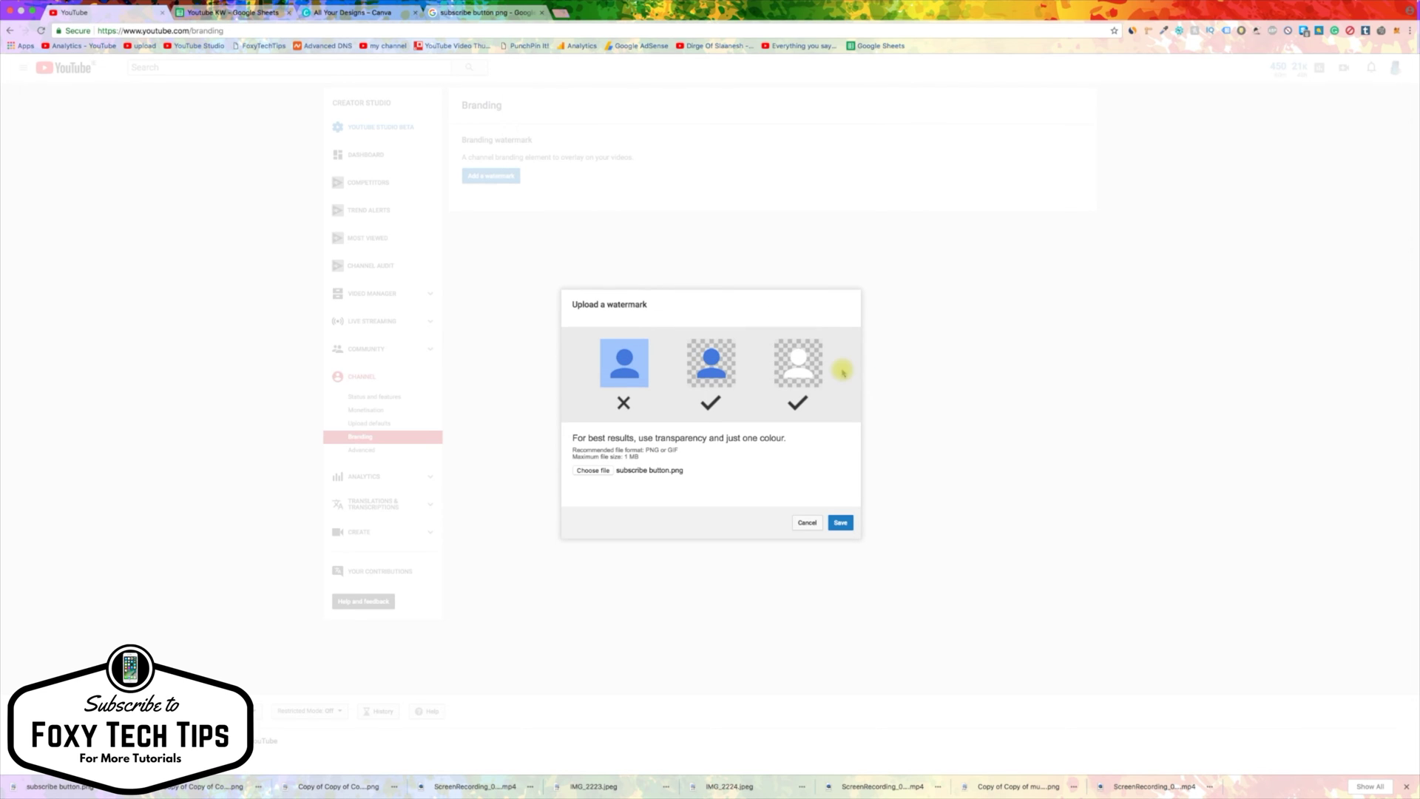
# - Save the uploaded subscribe button watermark and bring up its display-time choices
pyautogui.click(842, 522)
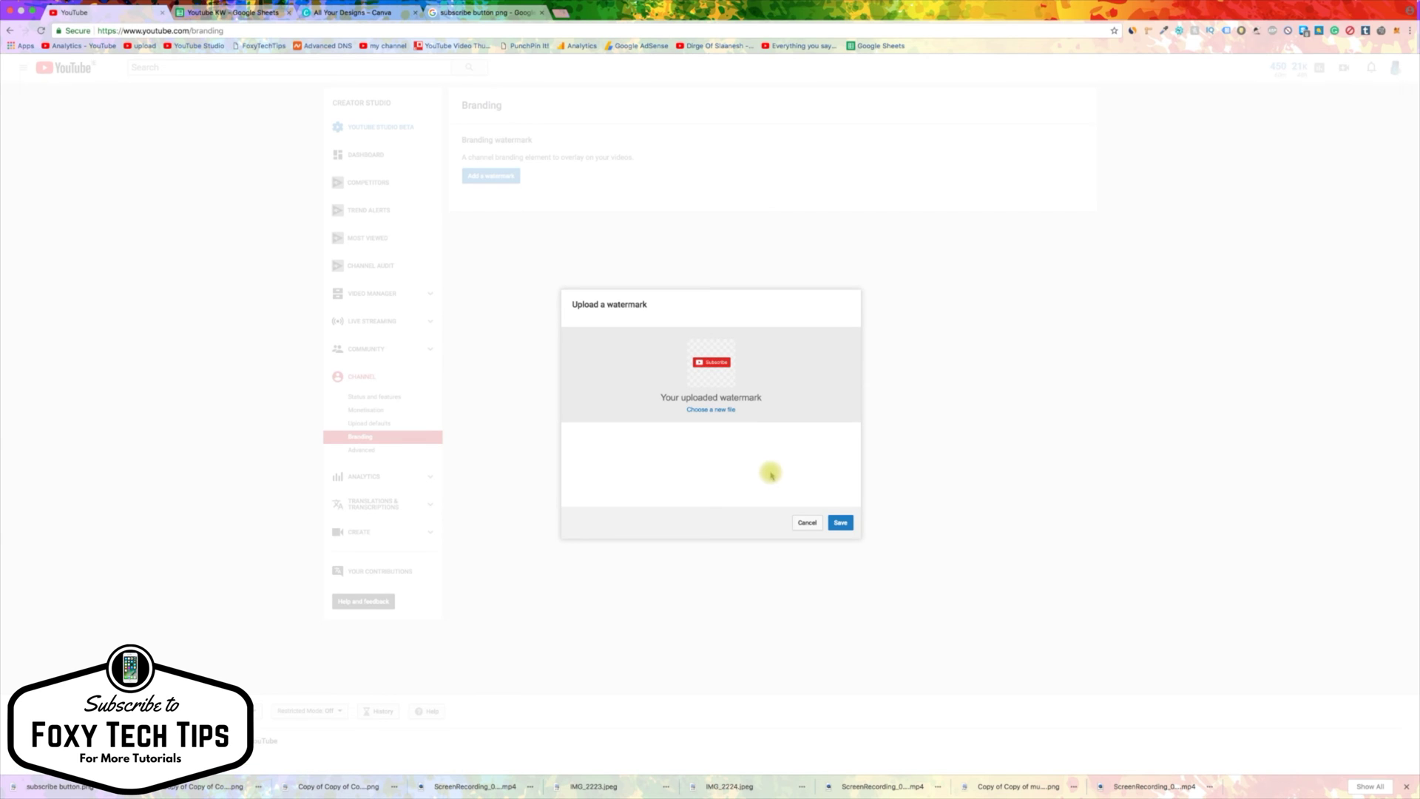
pyautogui.click(841, 524)
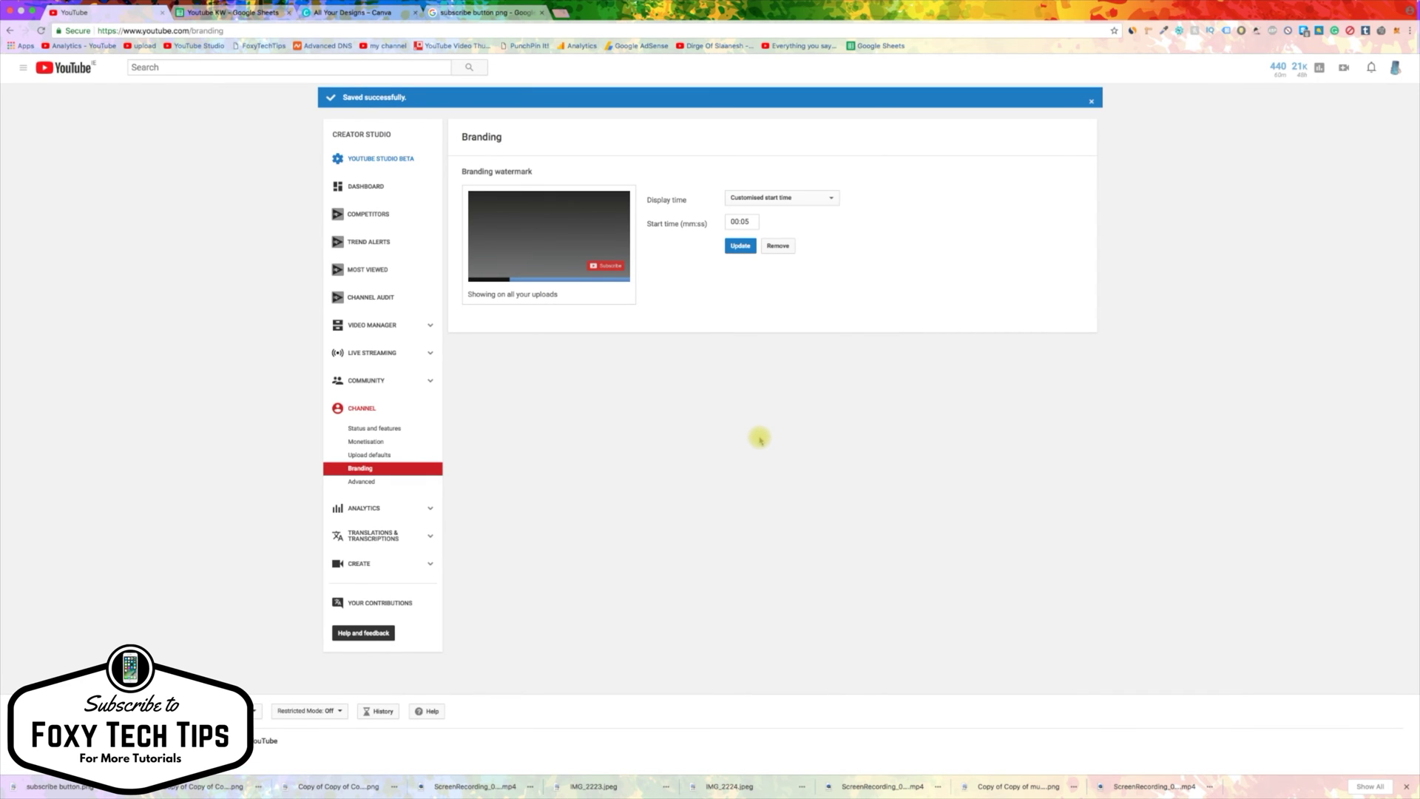
pyautogui.click(806, 199)
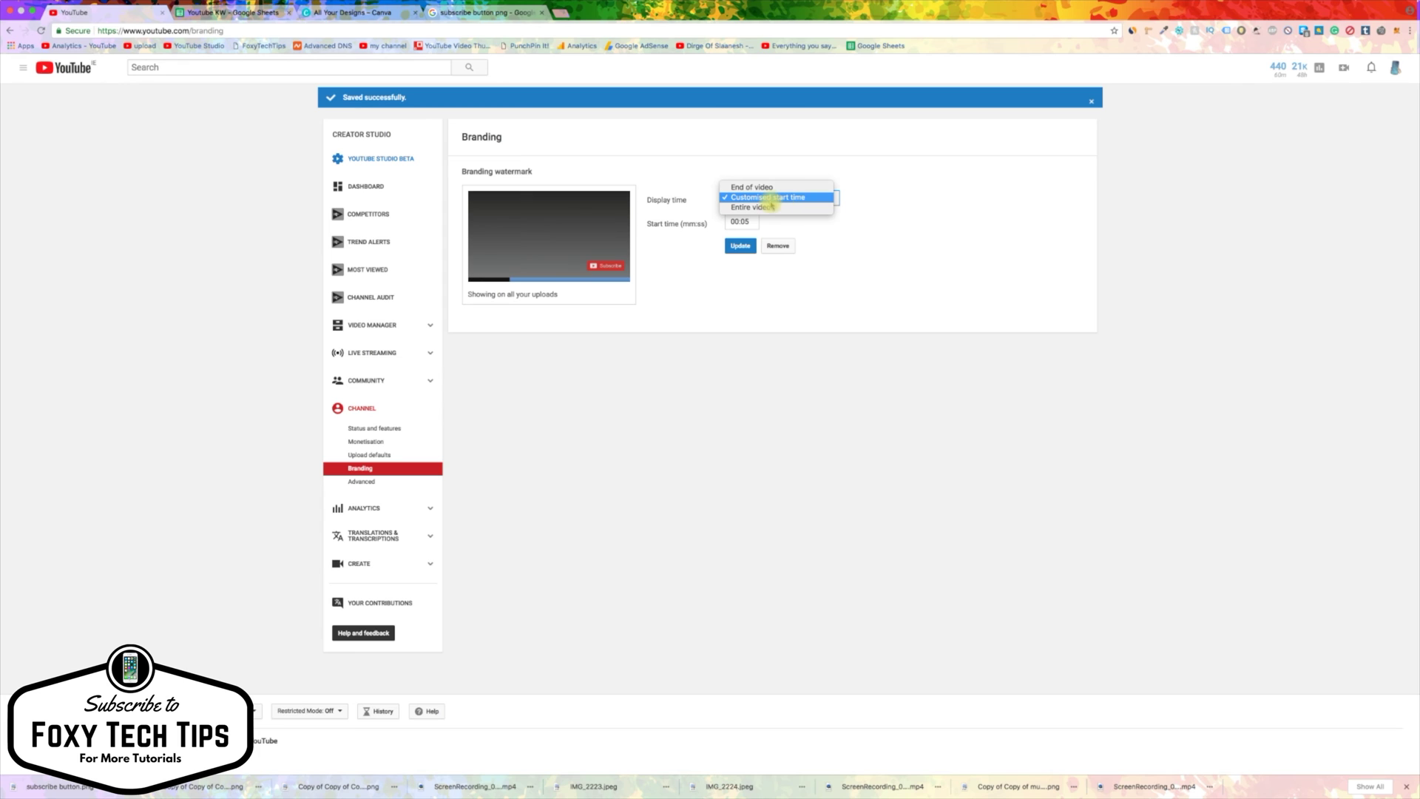
# - Keep Customised start time and update the watermark start time to 00:10
pyautogui.click(766, 198)
pyautogui.write('1')
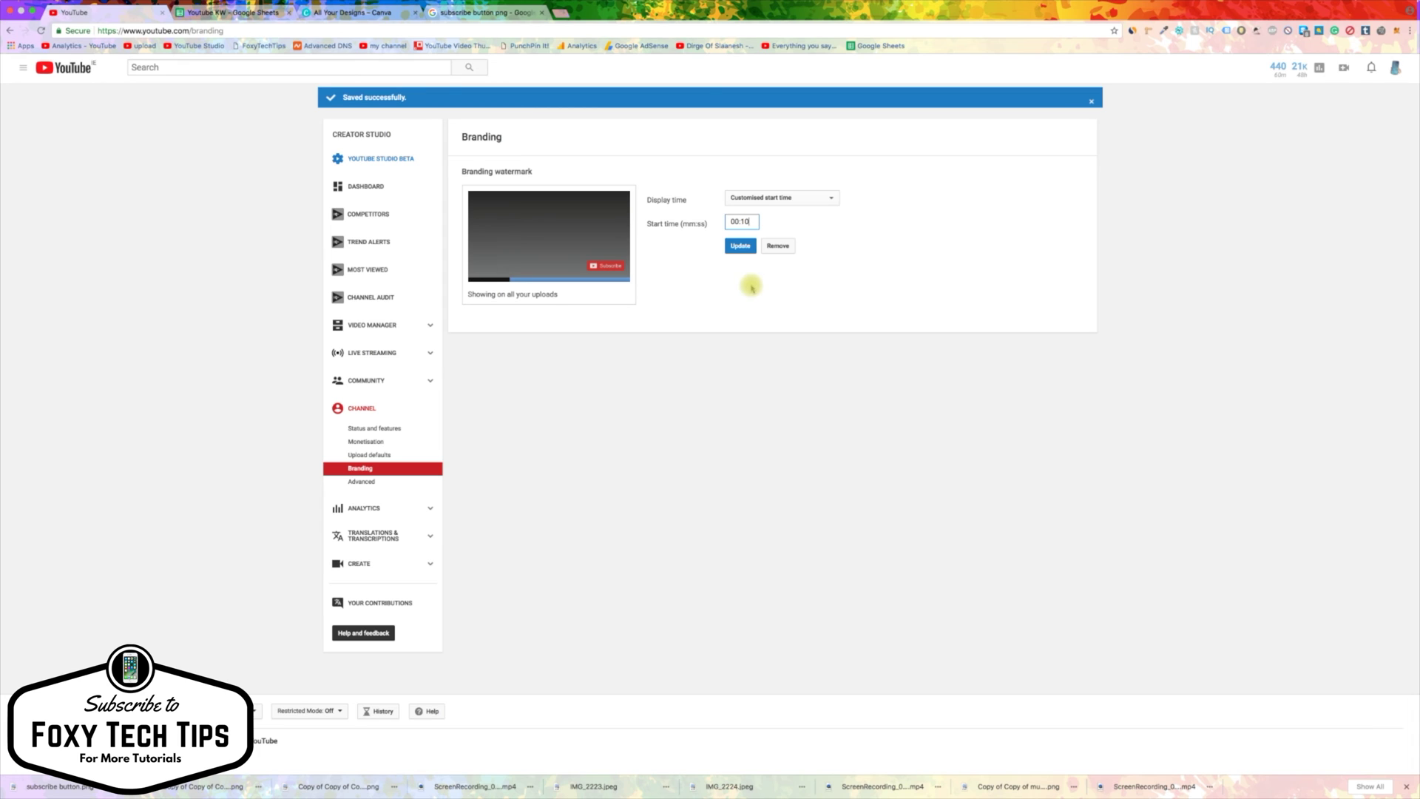
pyautogui.click(739, 246)
# - Play 'How to Customize Control Center on iPhone 2018' from My channel, then pause it
pyautogui.click(22, 67)
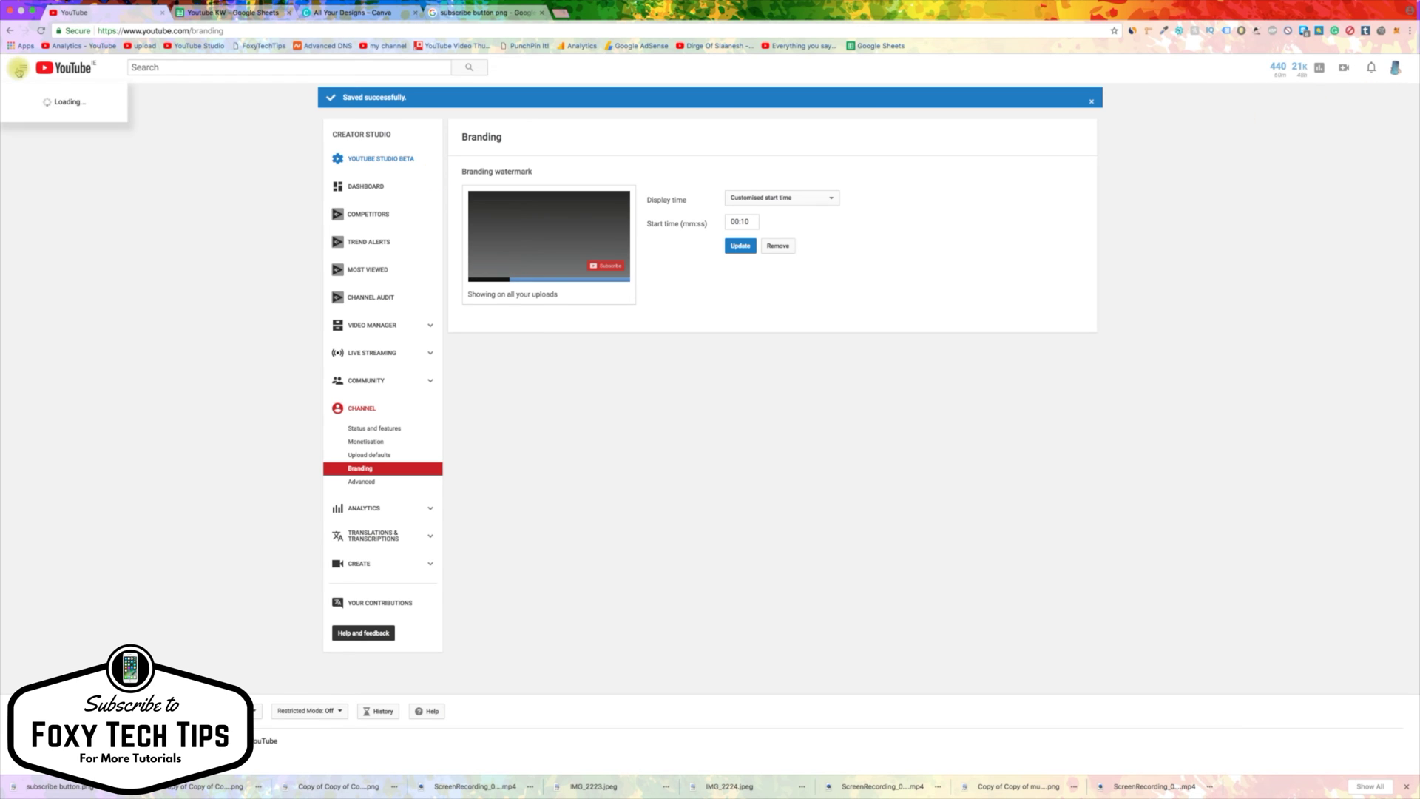
pyautogui.click(27, 111)
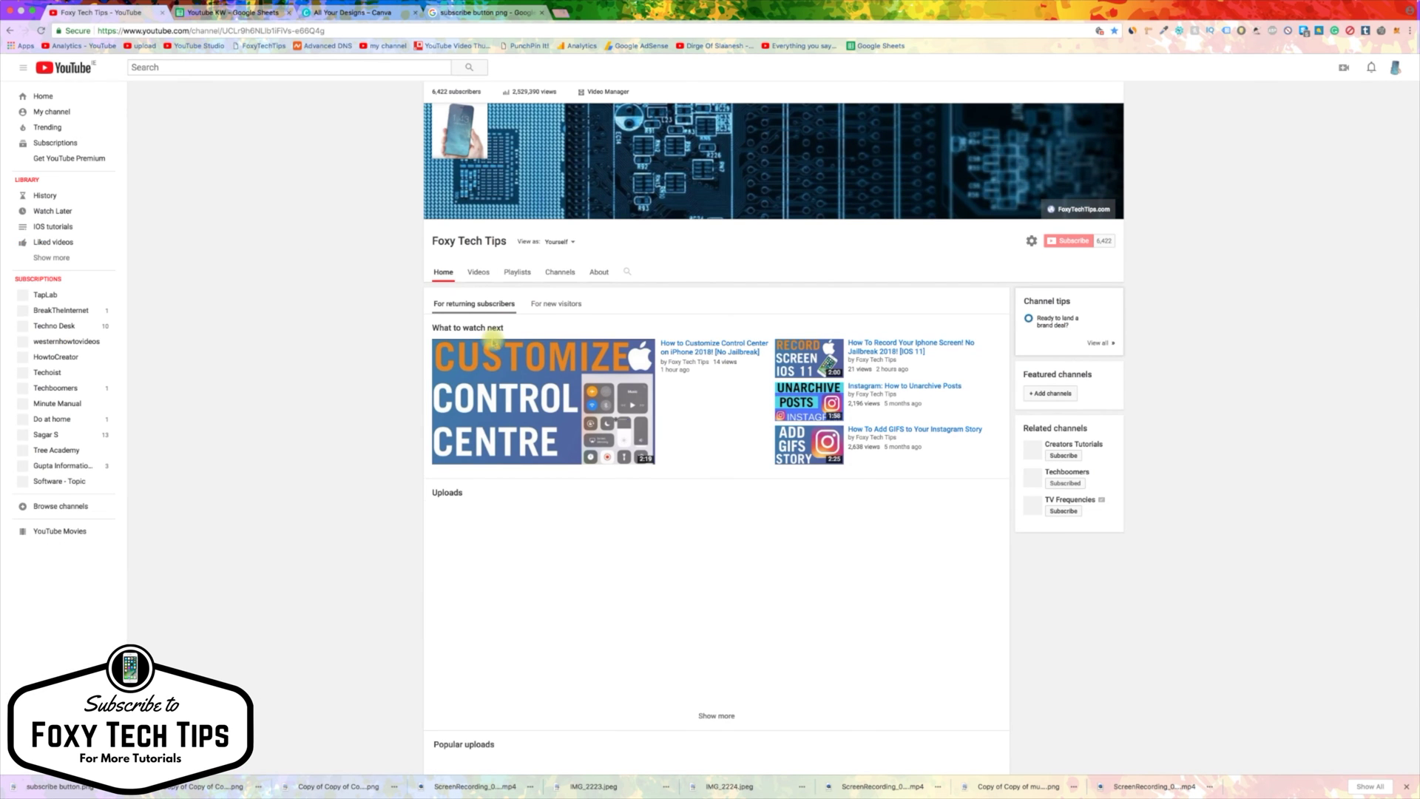
pyautogui.click(543, 389)
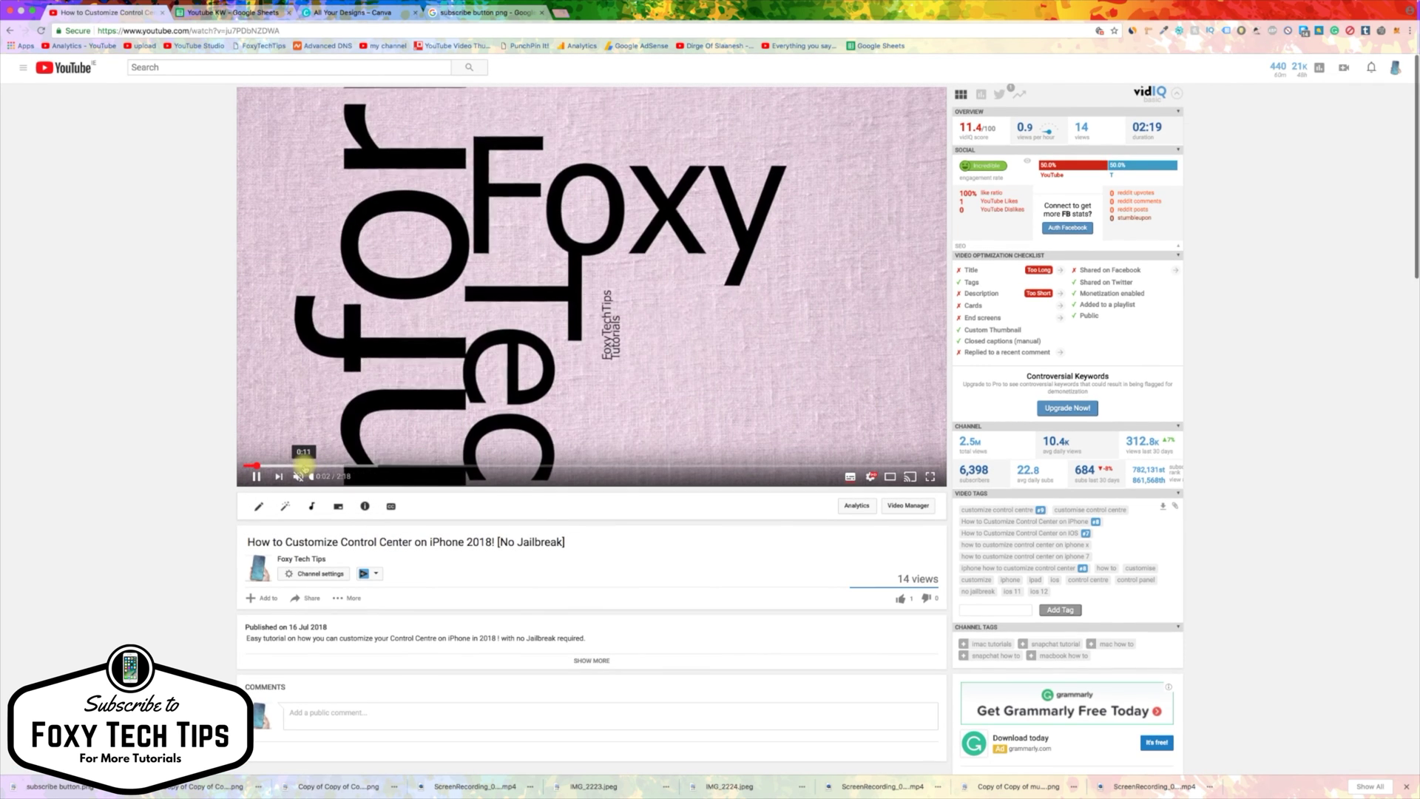
pyautogui.press('space')
pyautogui.press('space')
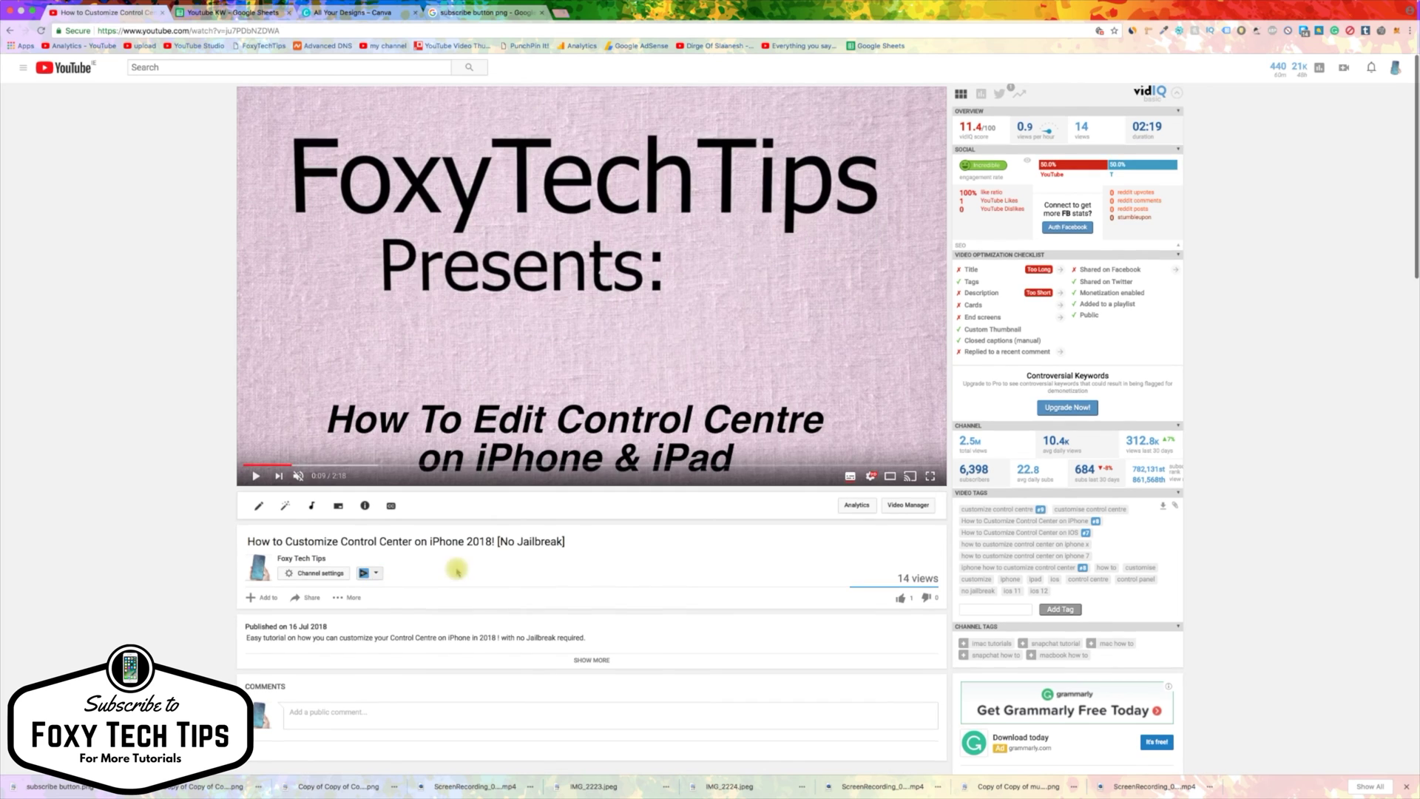